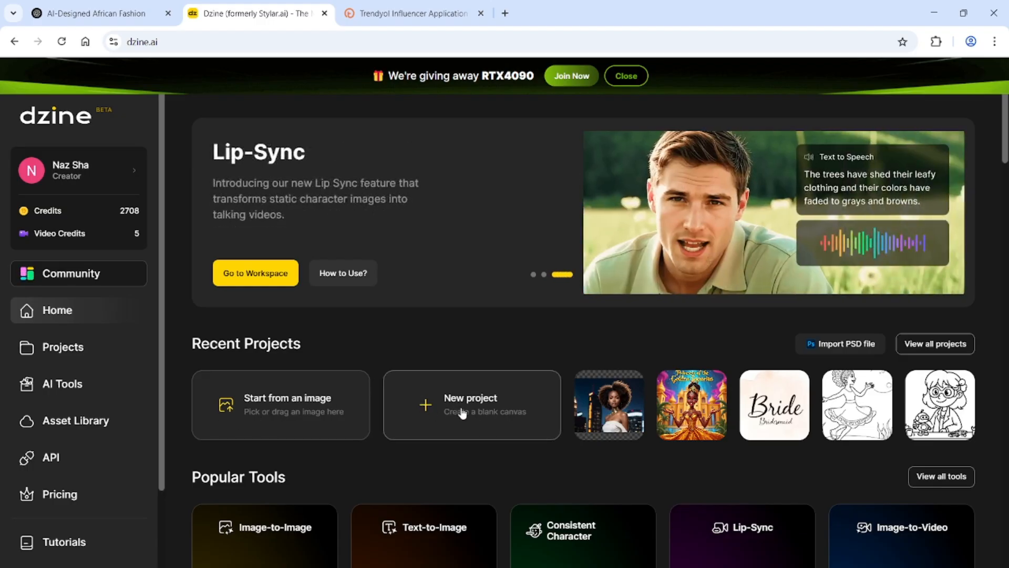
Create a new blank project and apply the 9:16 canvas size of 864 × 1536
left_click(462, 412)
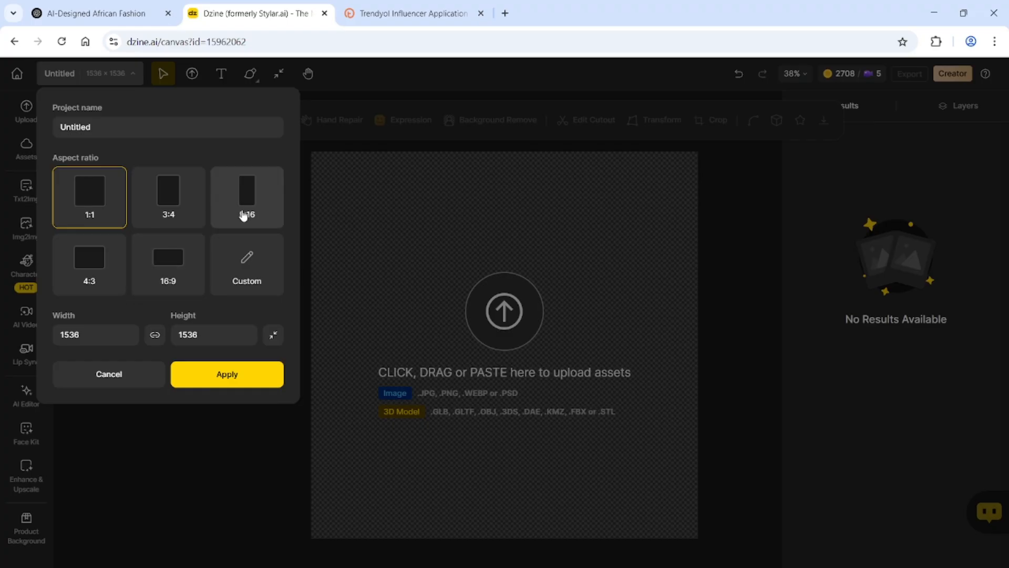
left_click(243, 214)
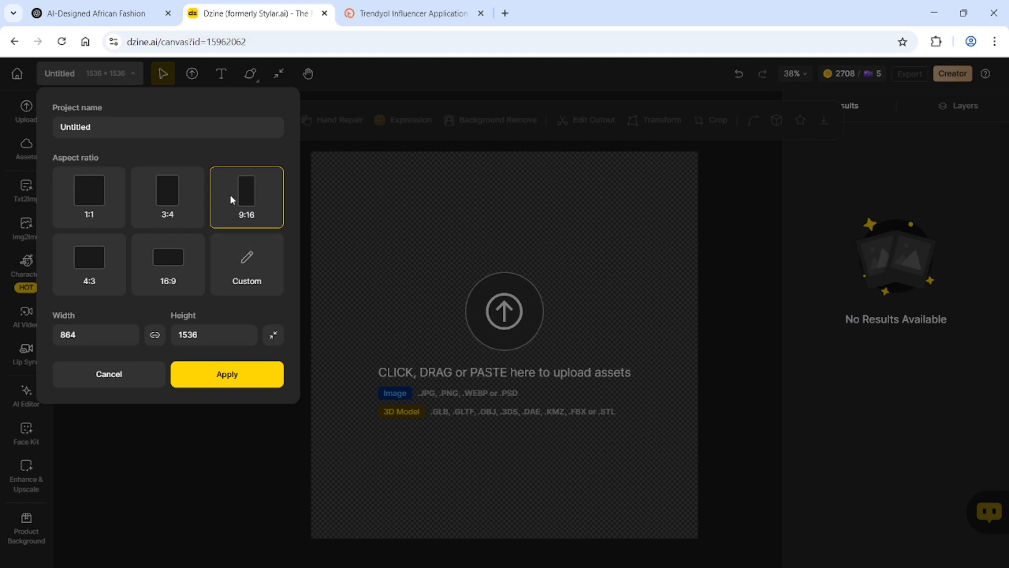
left_click(209, 375)
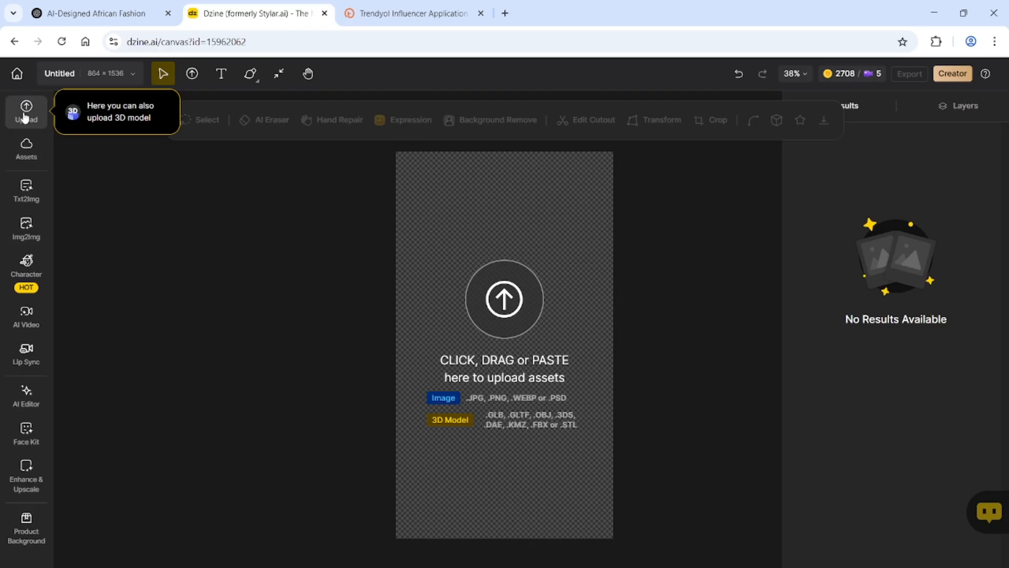
mouse_move(30, 237)
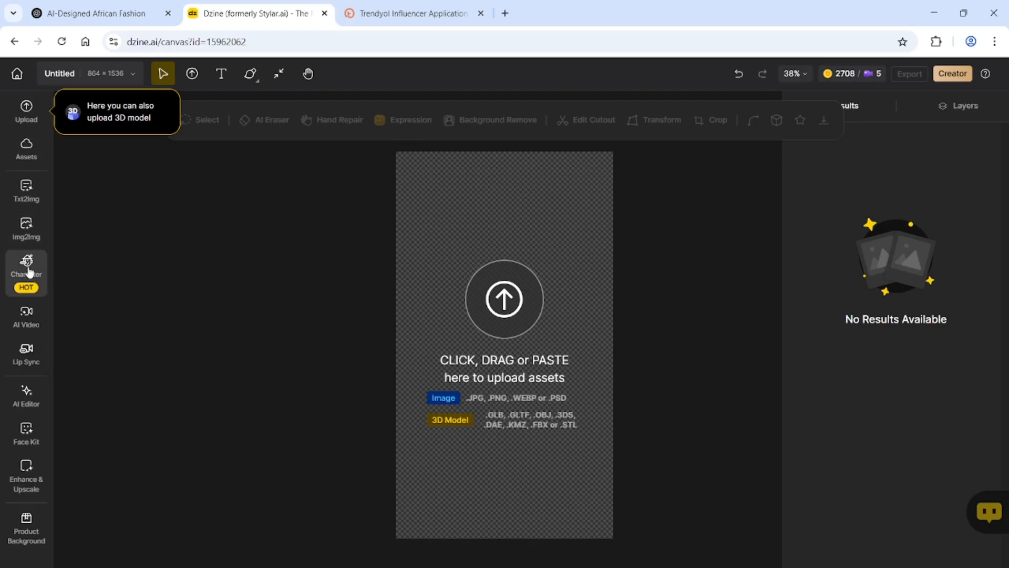
mouse_move(27, 348)
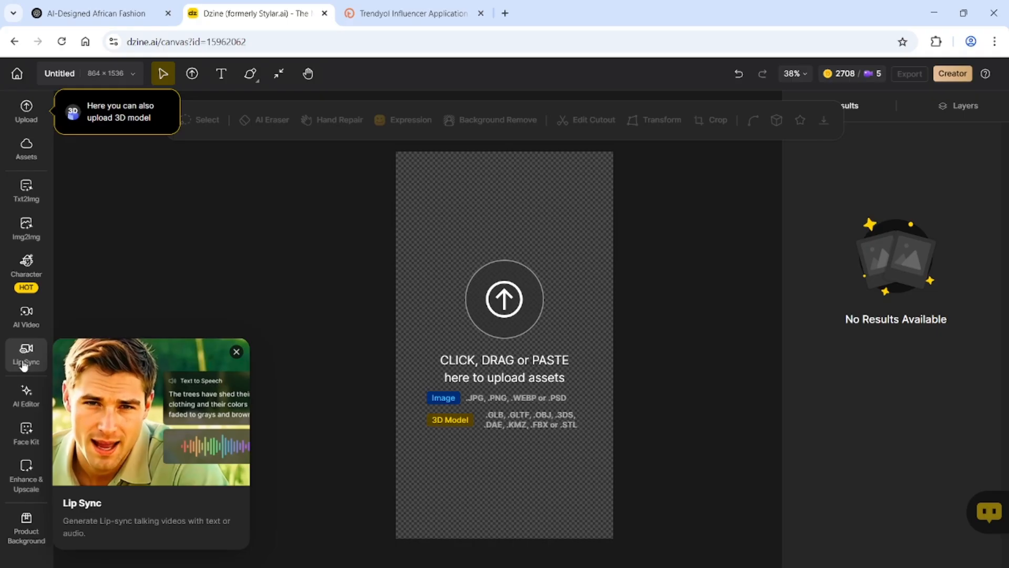
mouse_move(16, 208)
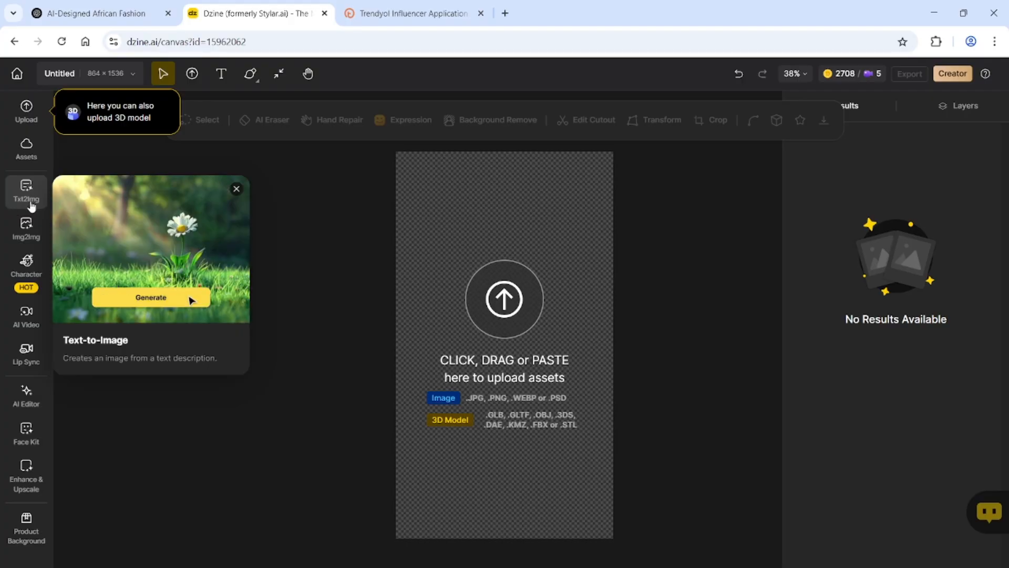
Open Txt2Img and paste the 435-character photorealistic Afro-futurist African woman model prompt
left_click(31, 204)
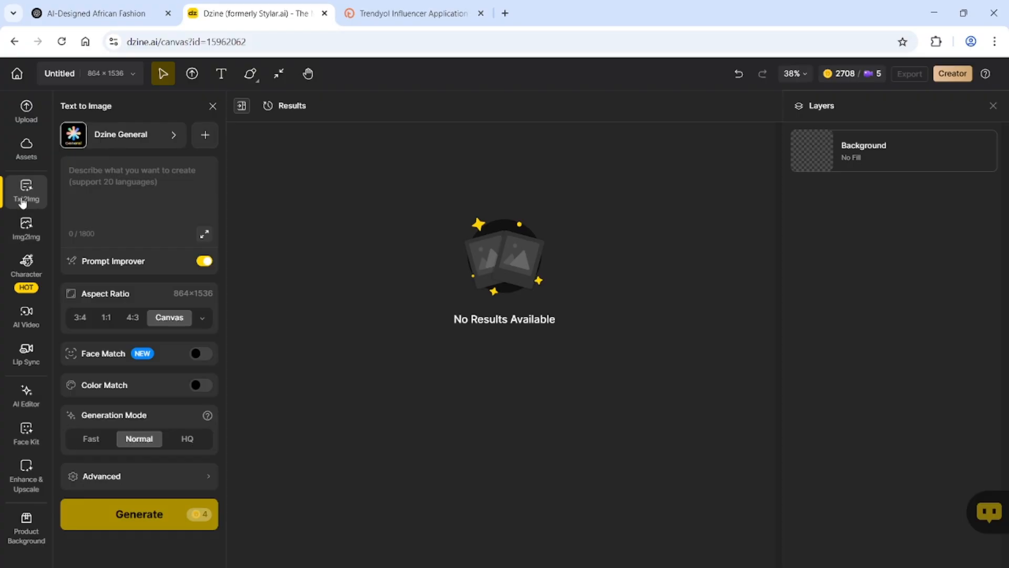
left_click(92, 181)
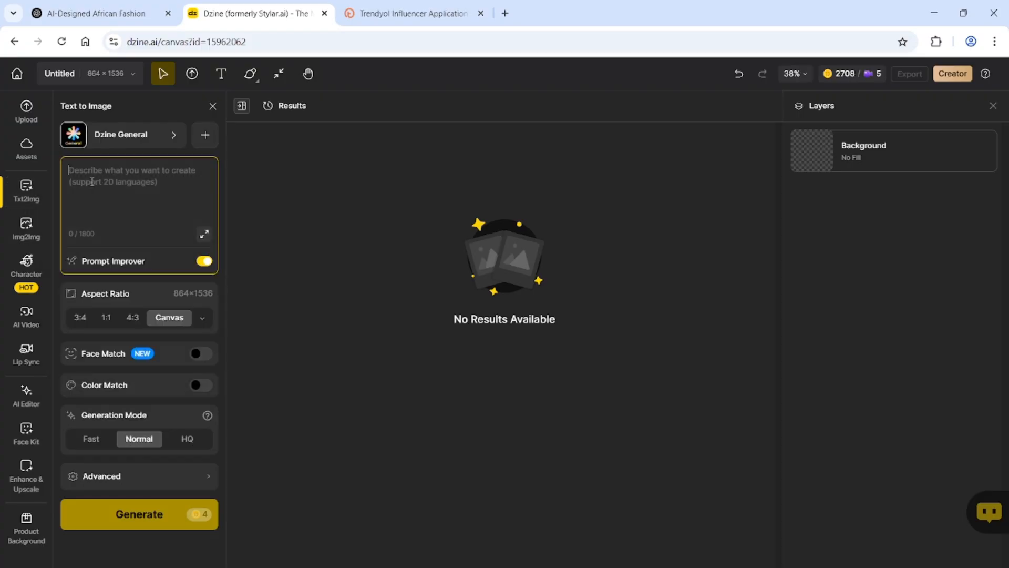
key("ctrl+v")
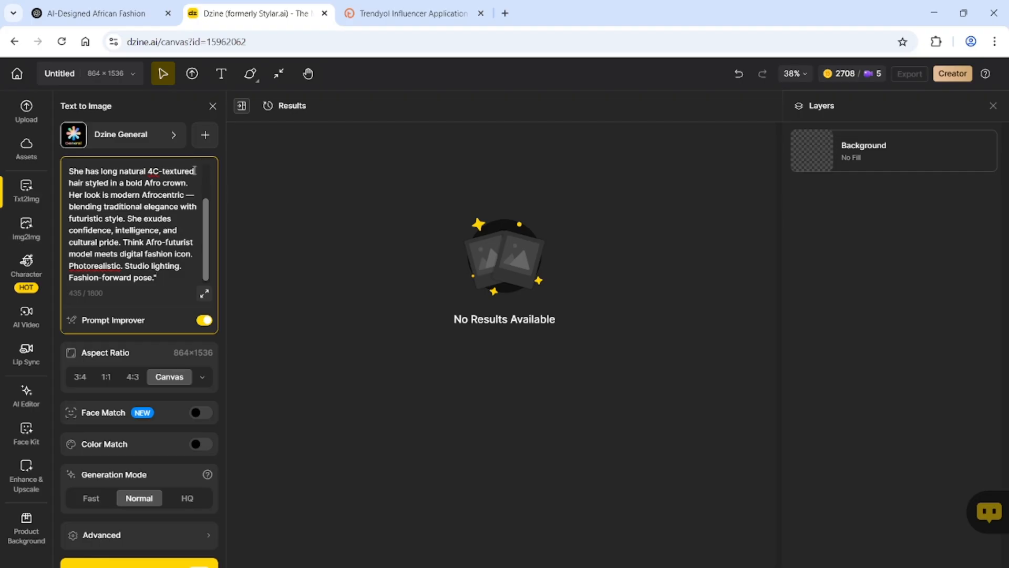
scroll(132, 224, "up", 3)
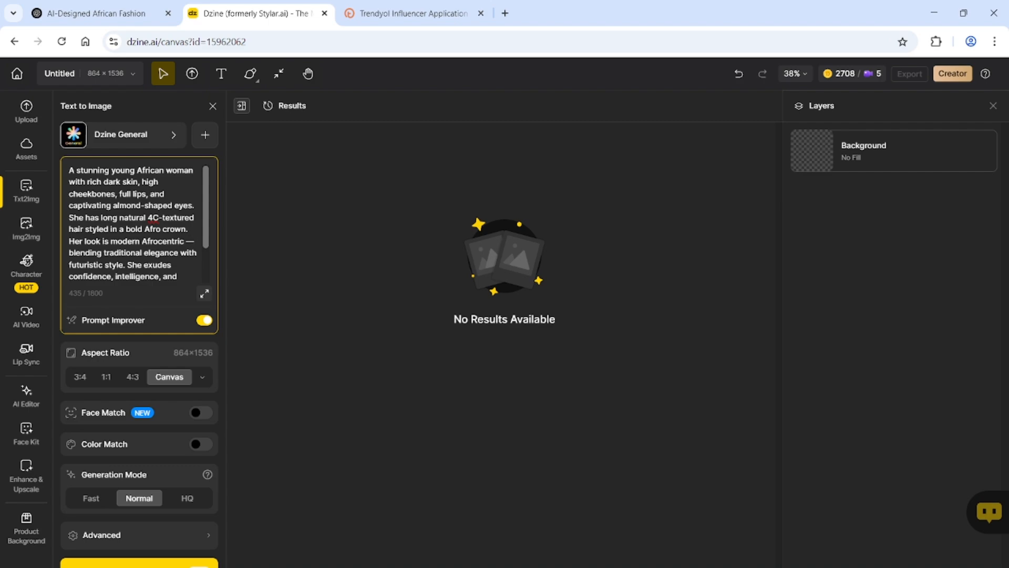
scroll(209, 261, "down", 3)
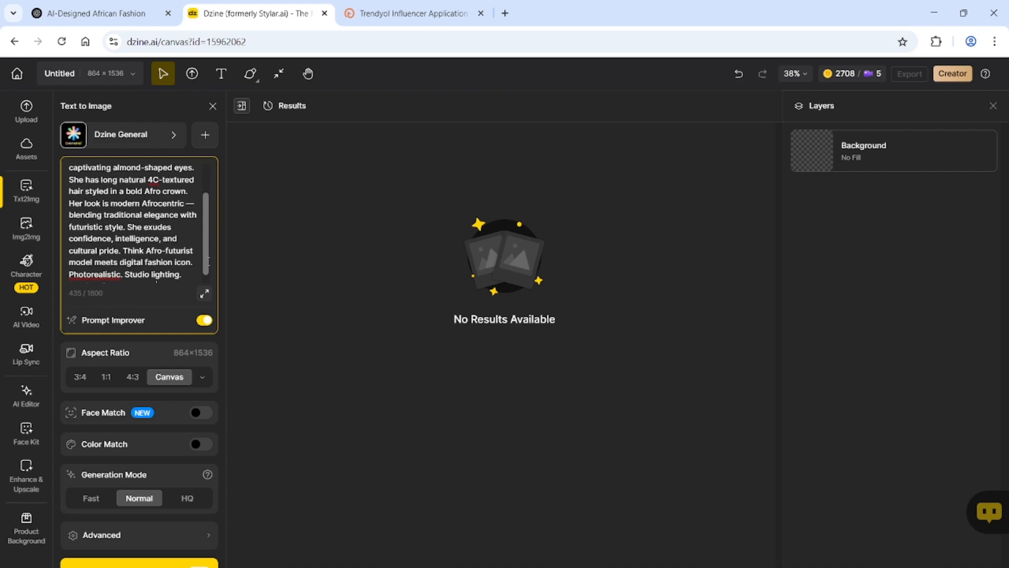
scroll(209, 263, "down", 1)
scroll(210, 268, "down", 1)
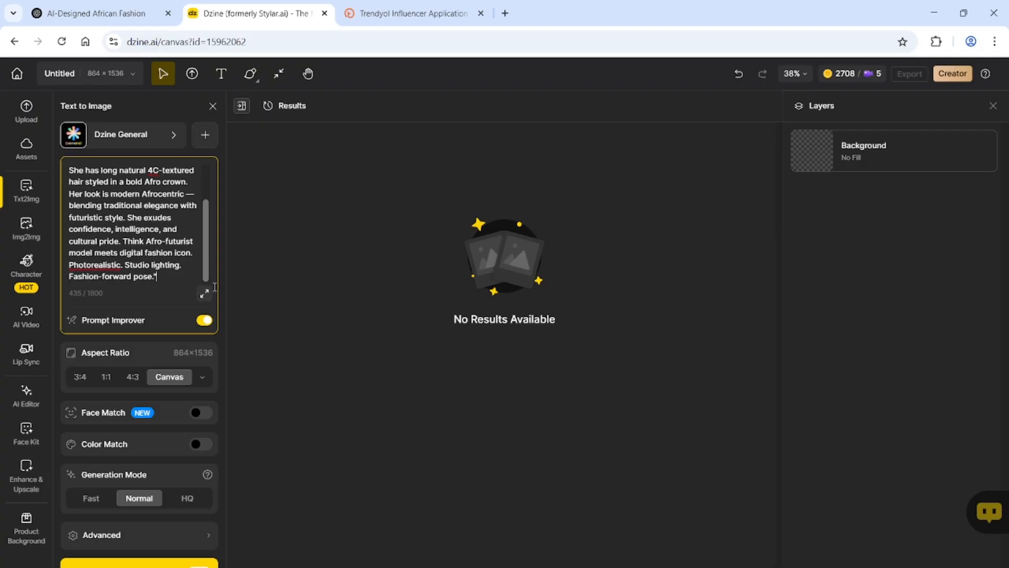
scroll(213, 289, "up", 3)
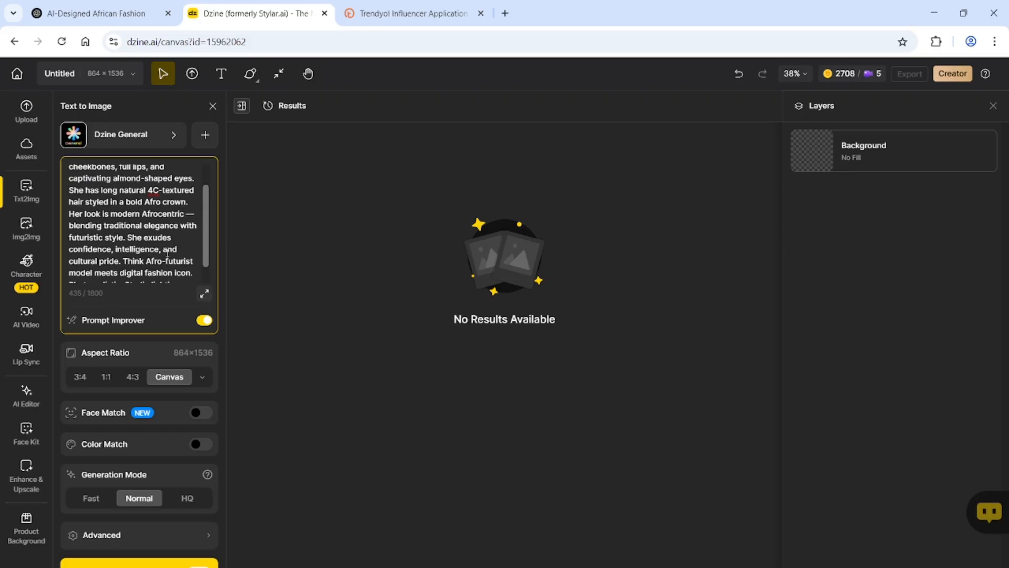
scroll(208, 294, "down", 3)
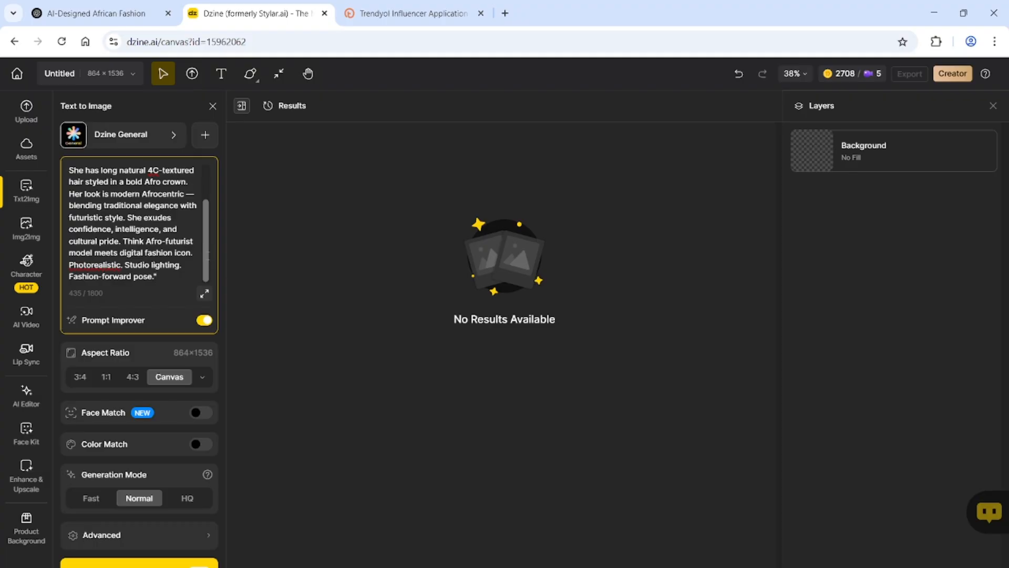
scroll(134, 223, "up", 3)
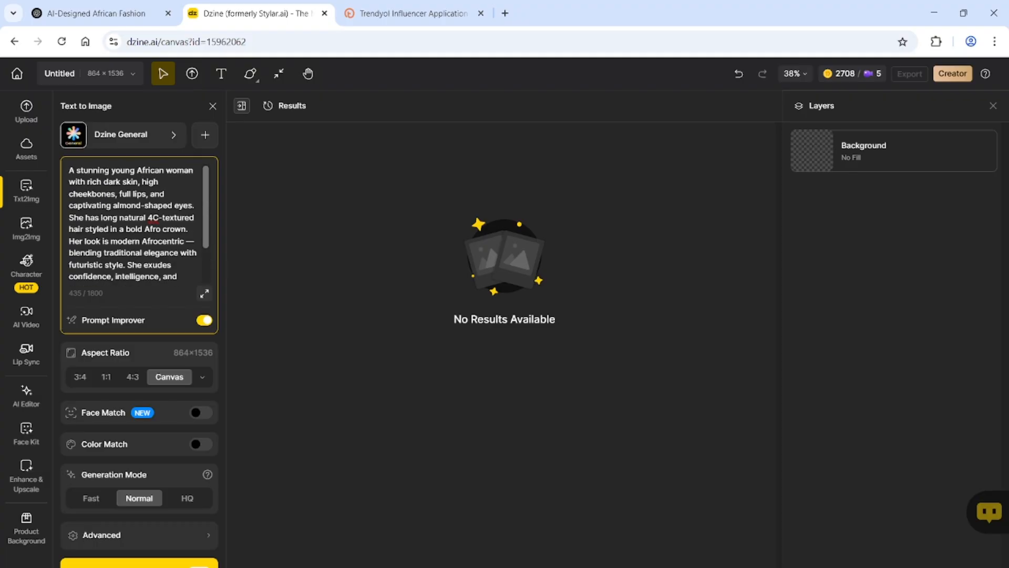
Switch the style from Dzine General to FLUX.1 and generate two model images
left_click(124, 136)
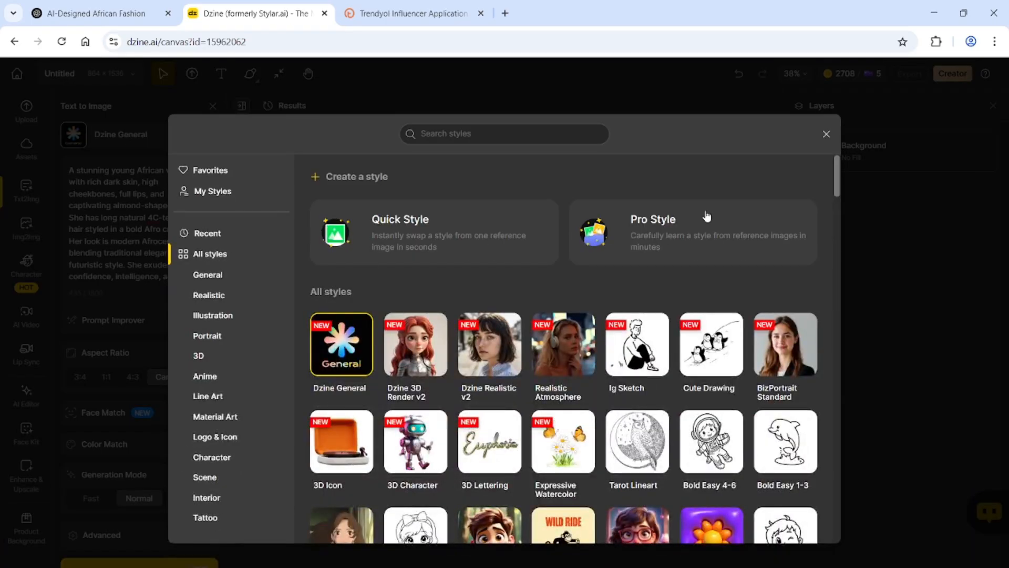
left_click_drag(838, 188, 839, 206)
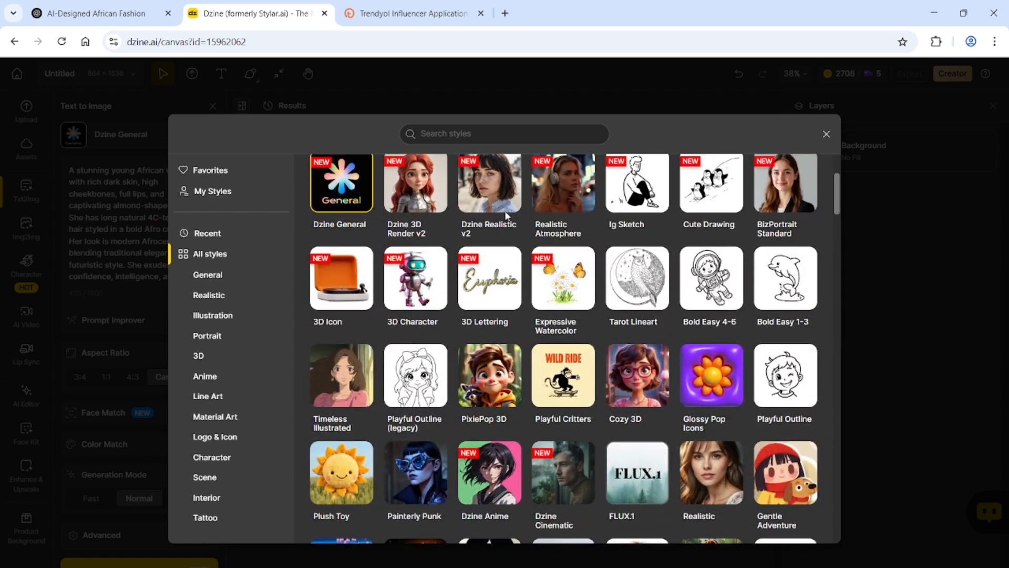
mouse_move(485, 272)
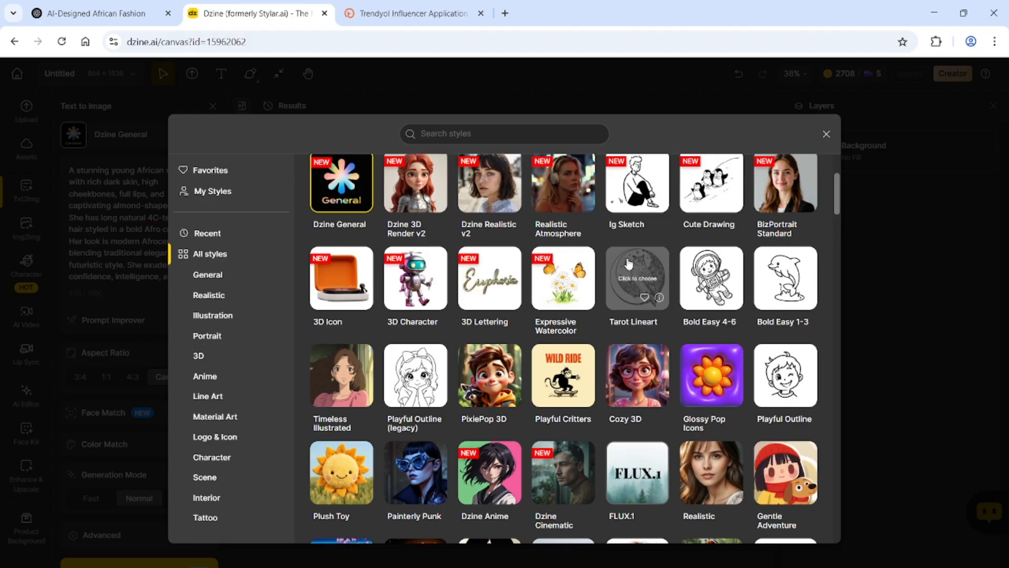
mouse_move(442, 386)
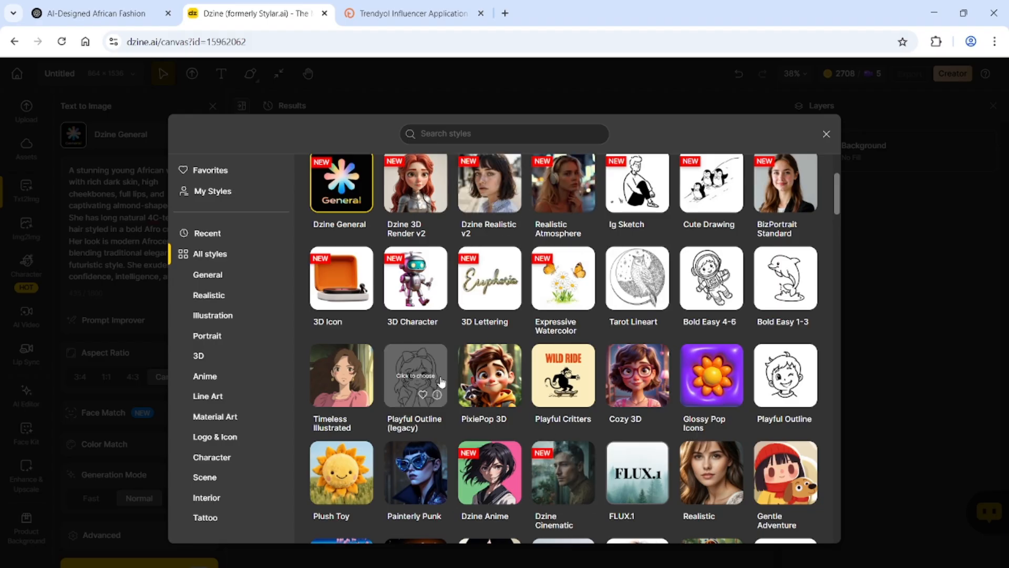
left_click(629, 476)
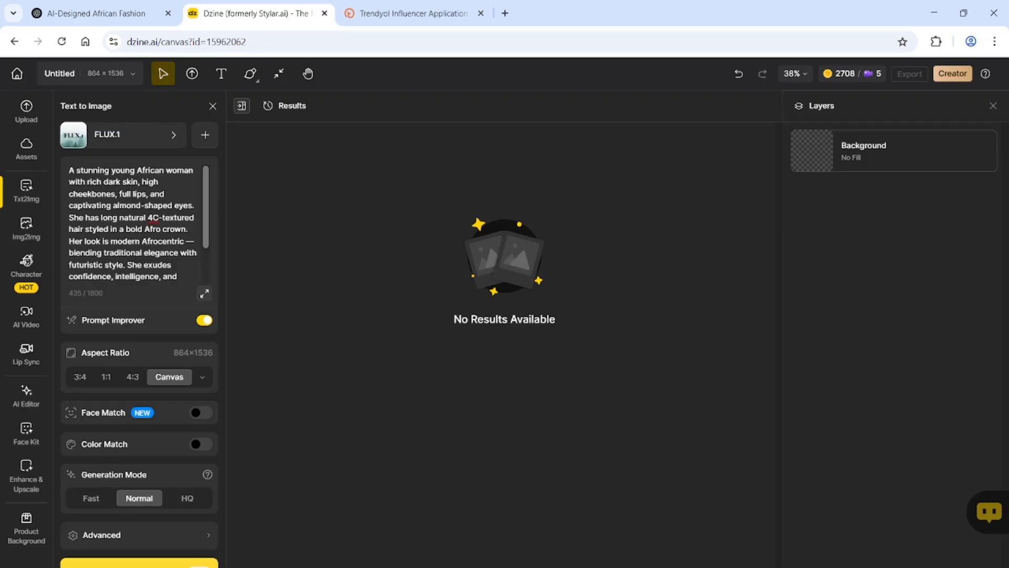
left_click(139, 563)
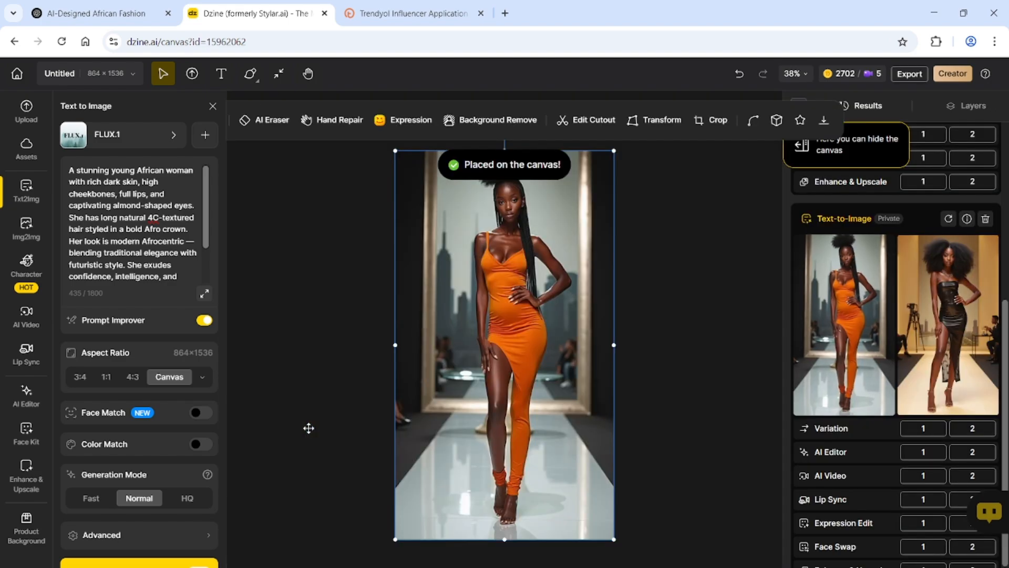
Swap the orange-dress image on the canvas for the black strapless-dress result, then reopen the style library
left_click(692, 352)
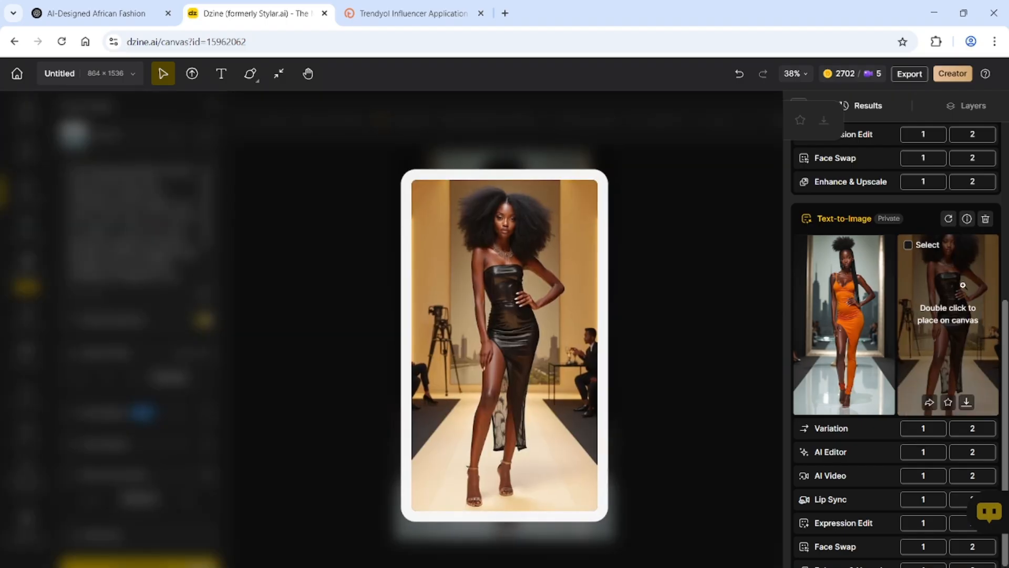
double_click(963, 285)
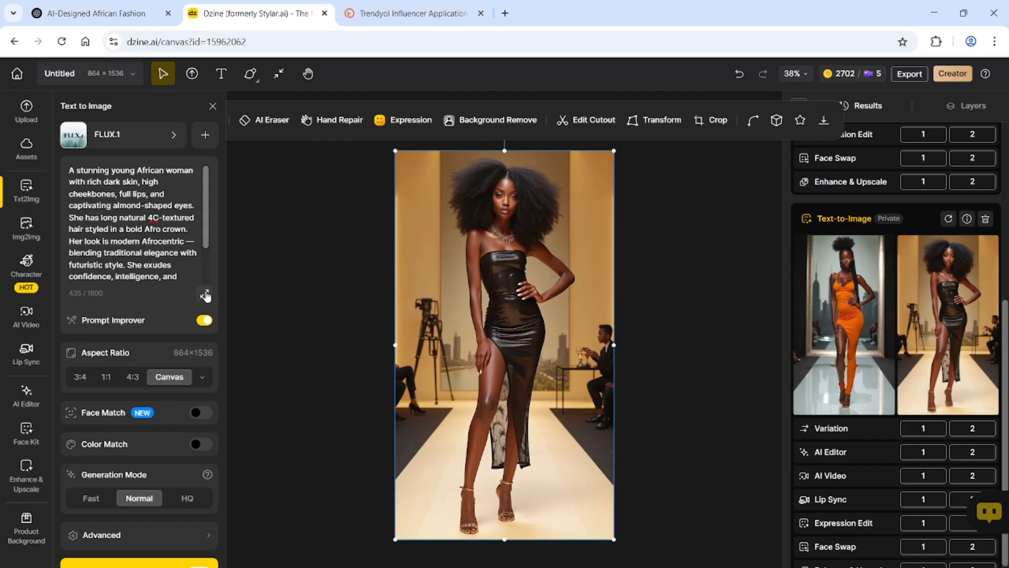
left_click(103, 138)
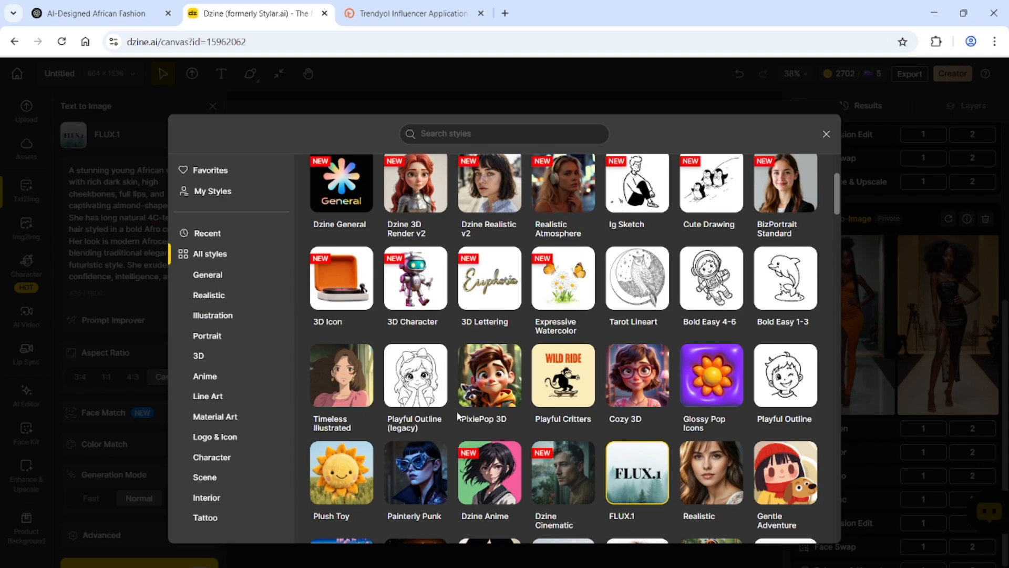
Pick No Style v2 from the General styles and generate a new batch
left_click(231, 285)
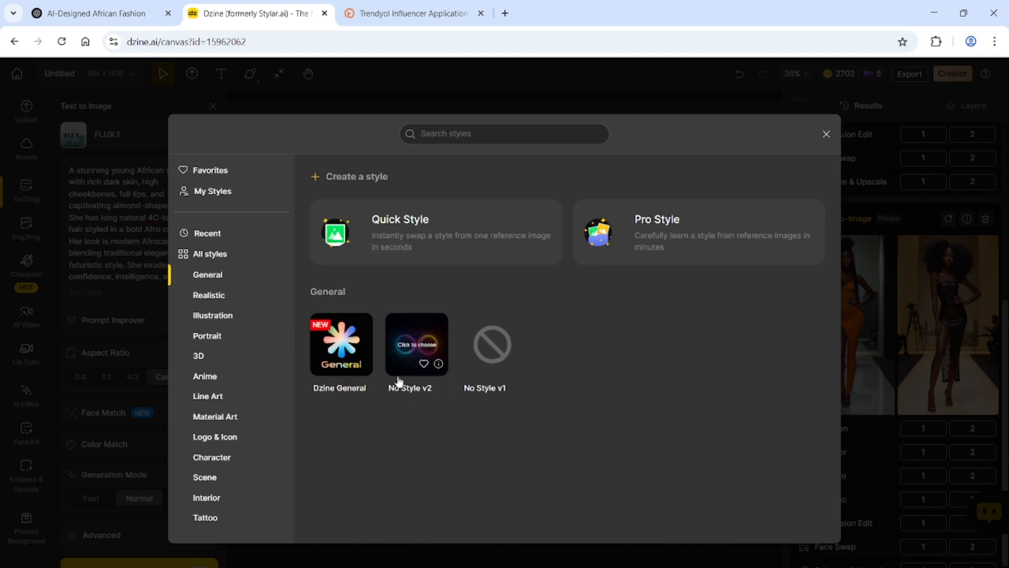
left_click(409, 343)
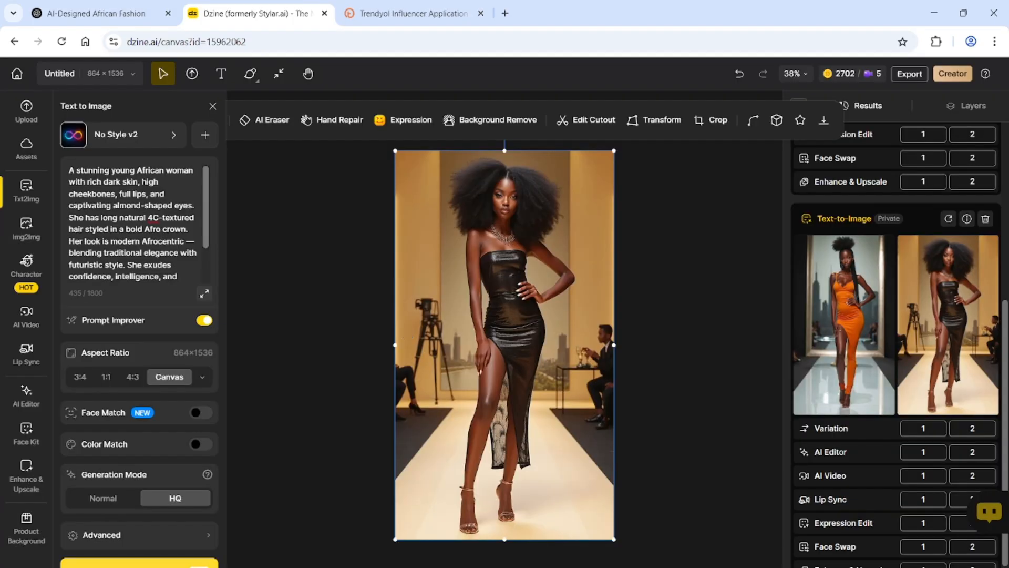
left_click(139, 564)
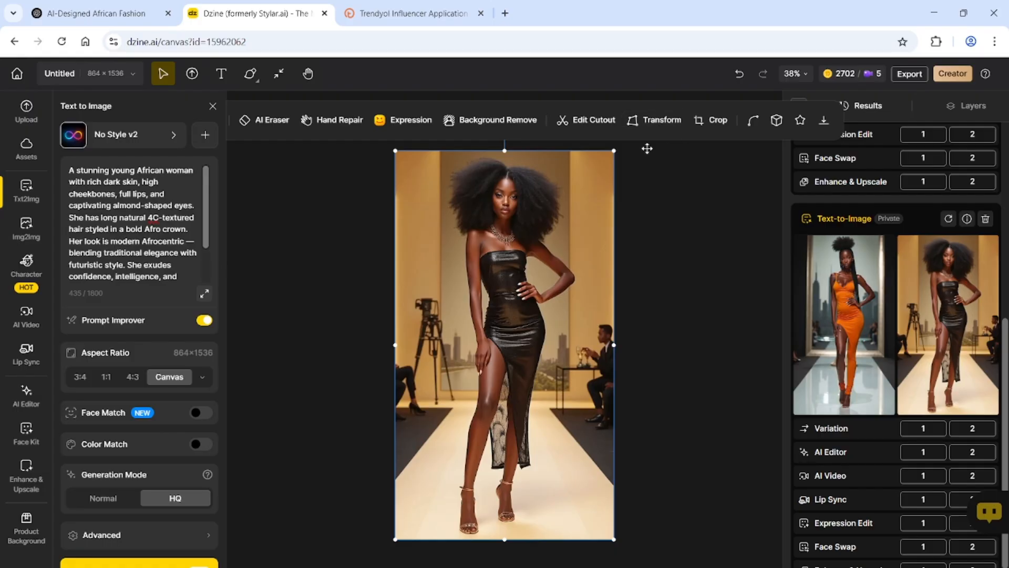
Download the runway portrait as a 2x-upscaled PNG
left_click(823, 120)
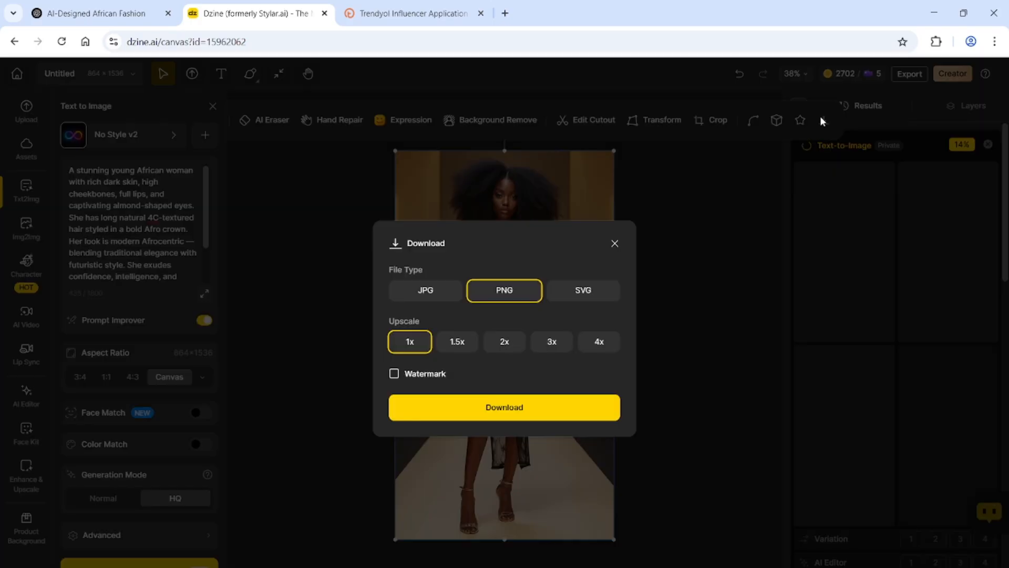
left_click(504, 341)
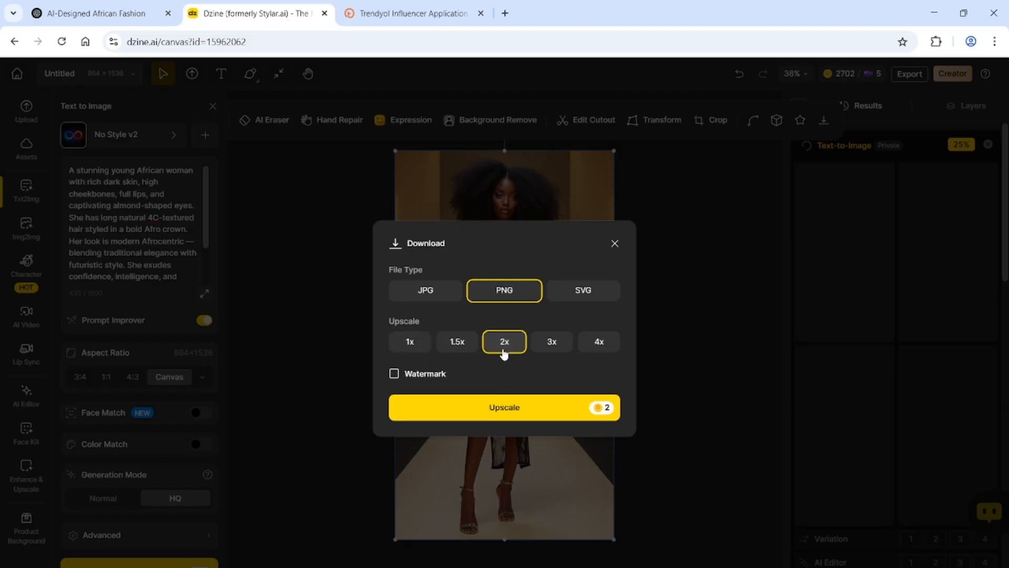
left_click(504, 409)
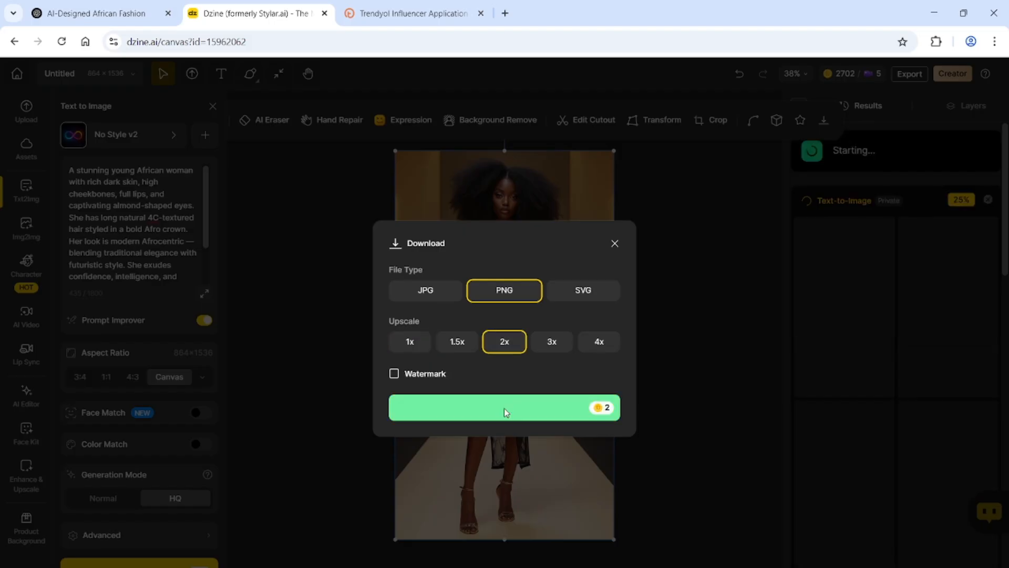
left_click(320, 440)
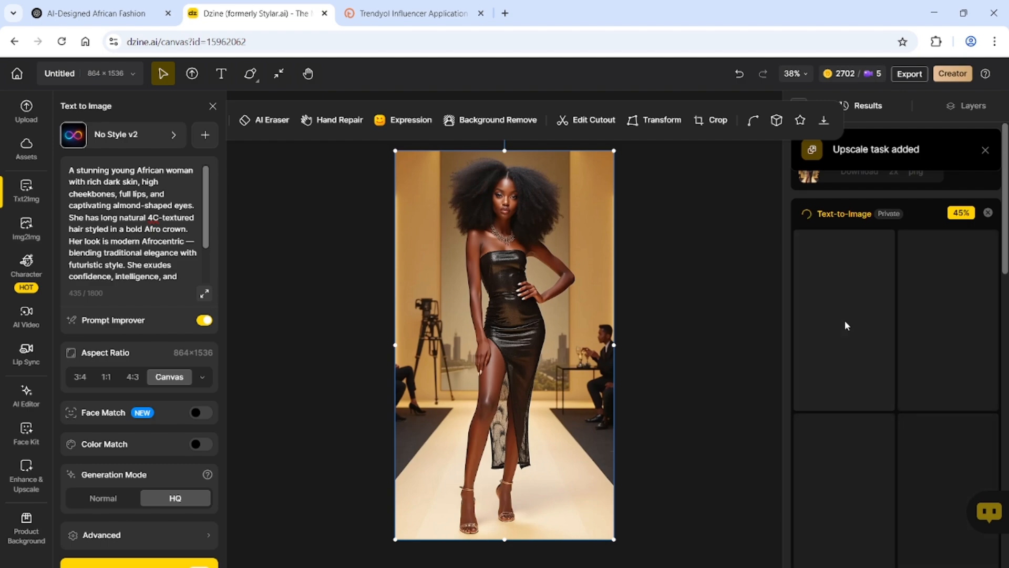
Marquee-select the runway portrait and delete it from the canvas
left_click_drag(676, 365, 539, 545)
key("Delete")
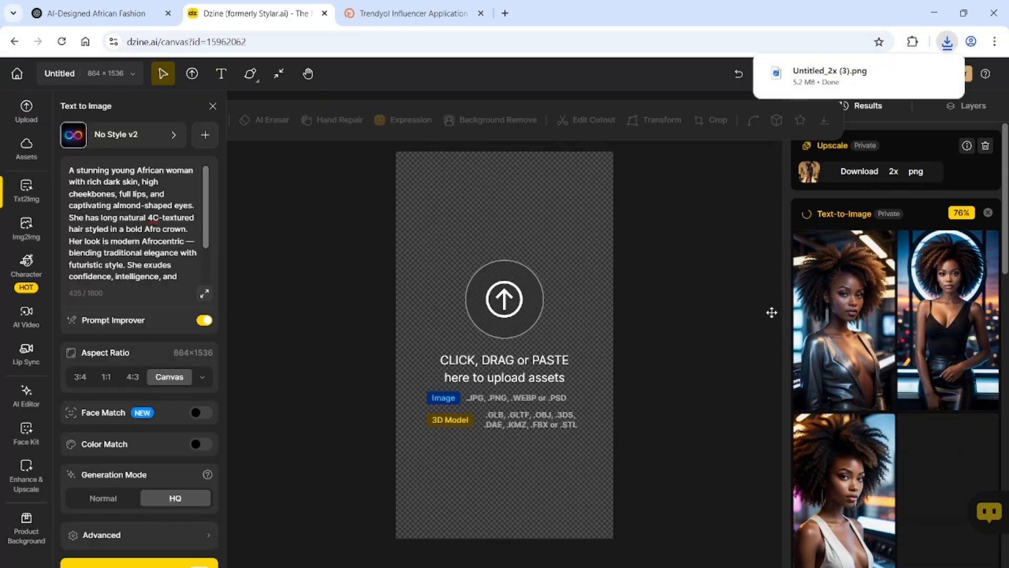
mouse_move(846, 336)
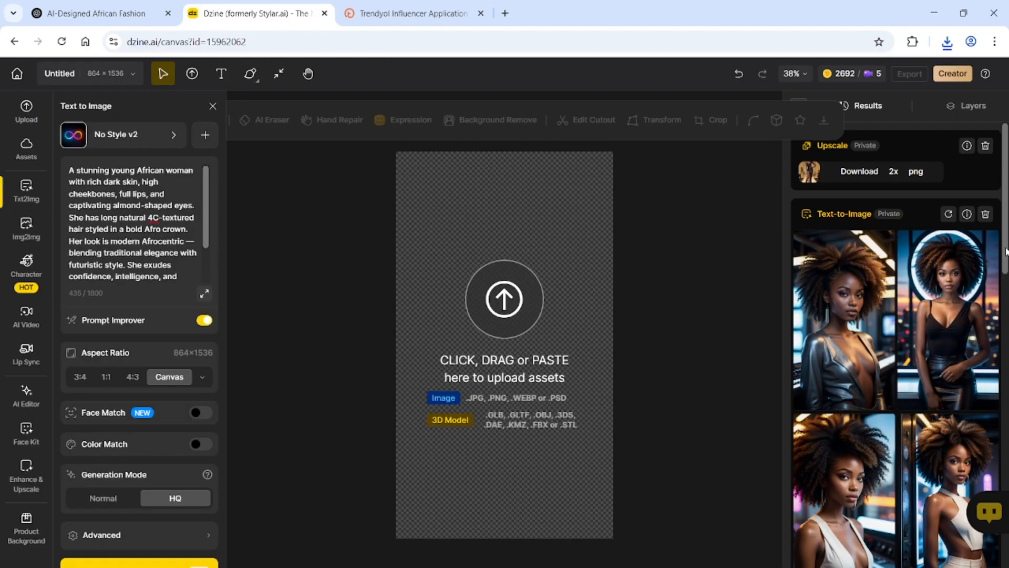
Try several results on the canvas, ending with the black-outfit portrait before the neon ring and skyline
scroll(1005, 252, "down", 2)
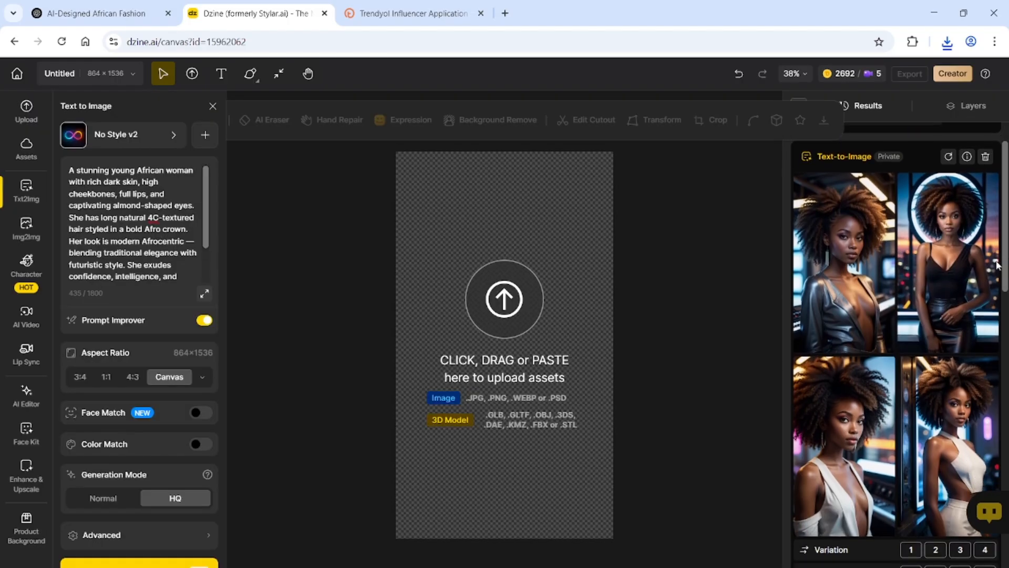
mouse_move(957, 262)
double_click(969, 304)
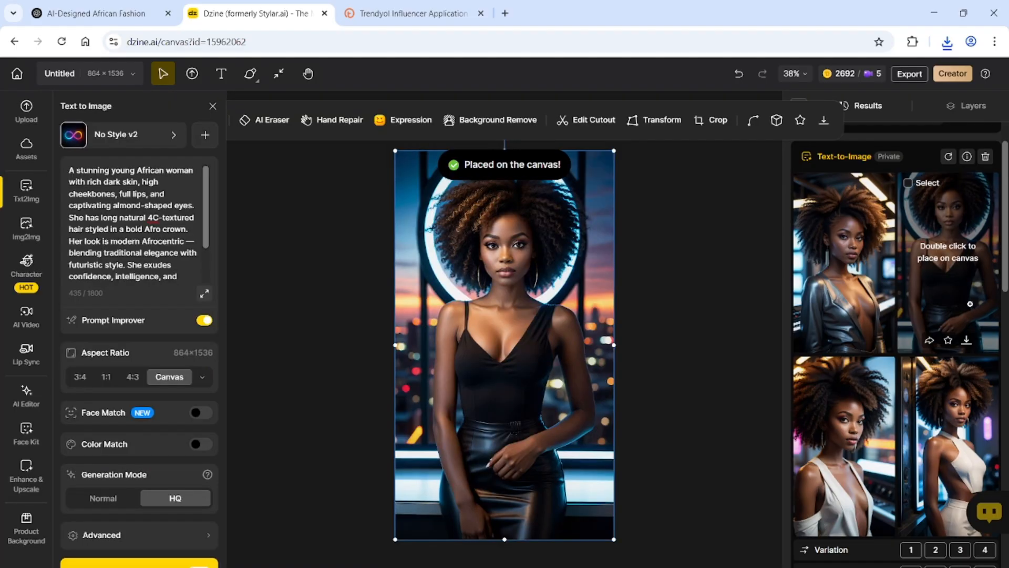
mouse_move(992, 433)
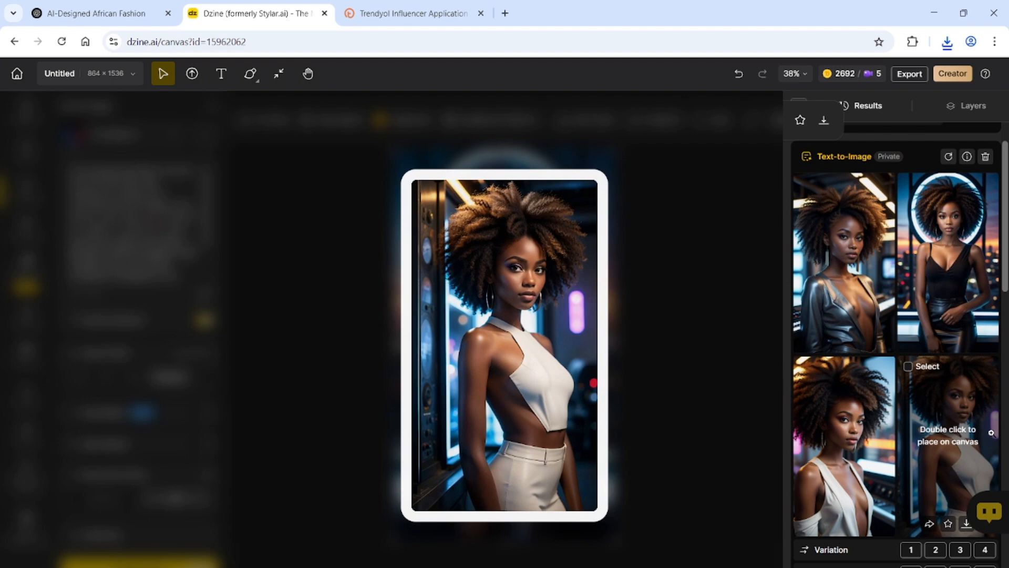
mouse_move(874, 481)
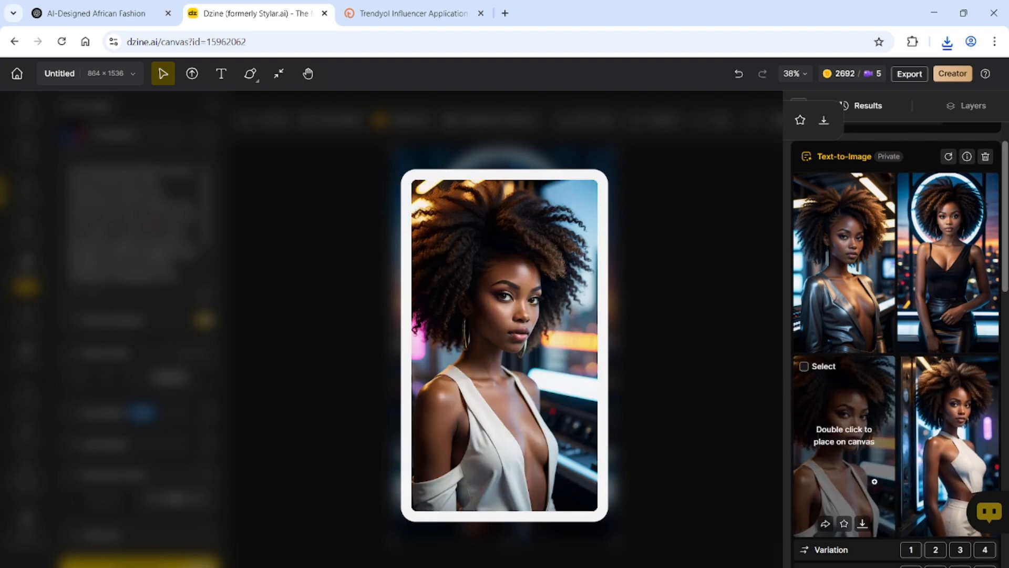
double_click(834, 479)
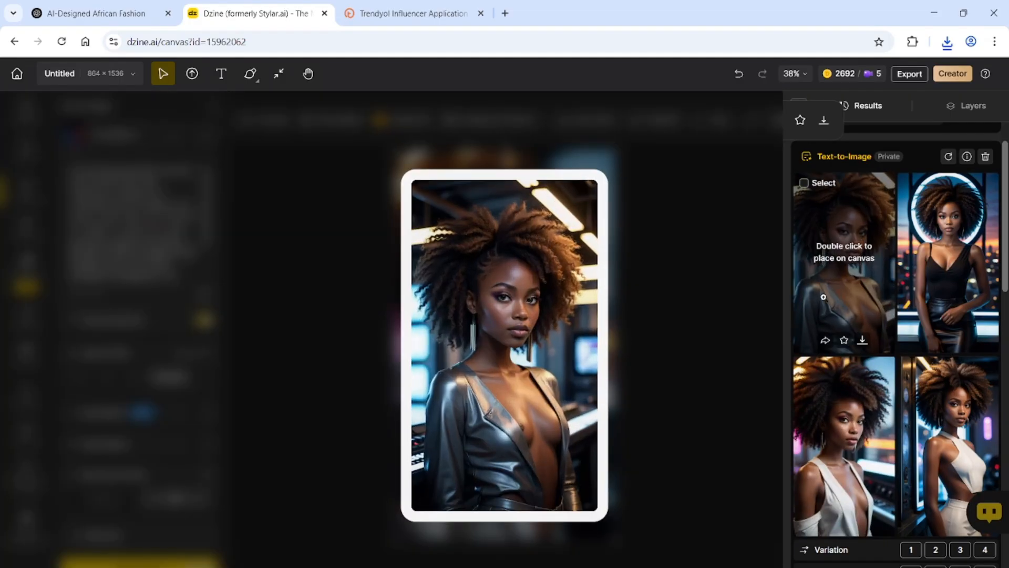
double_click(823, 297)
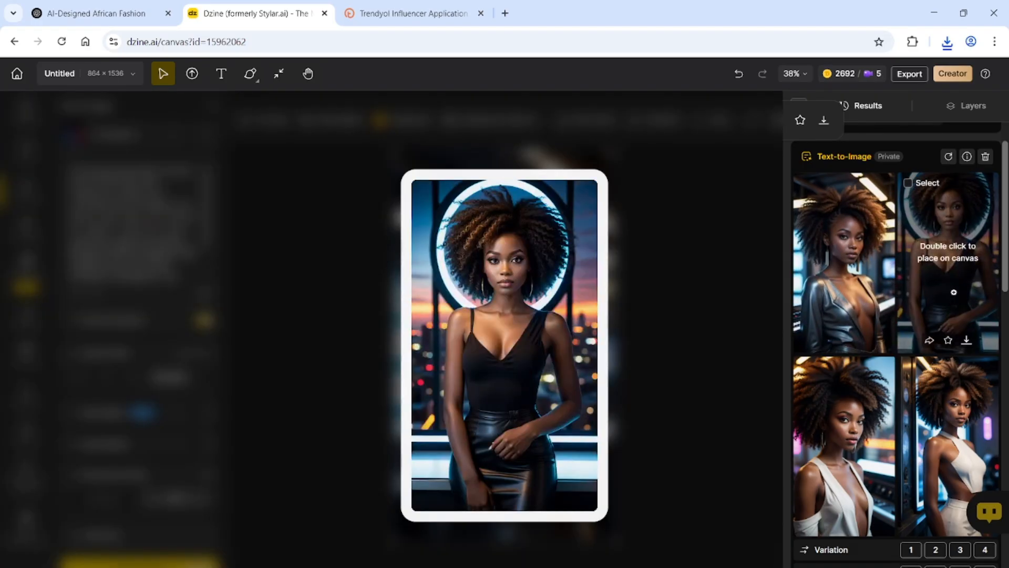
double_click(954, 292)
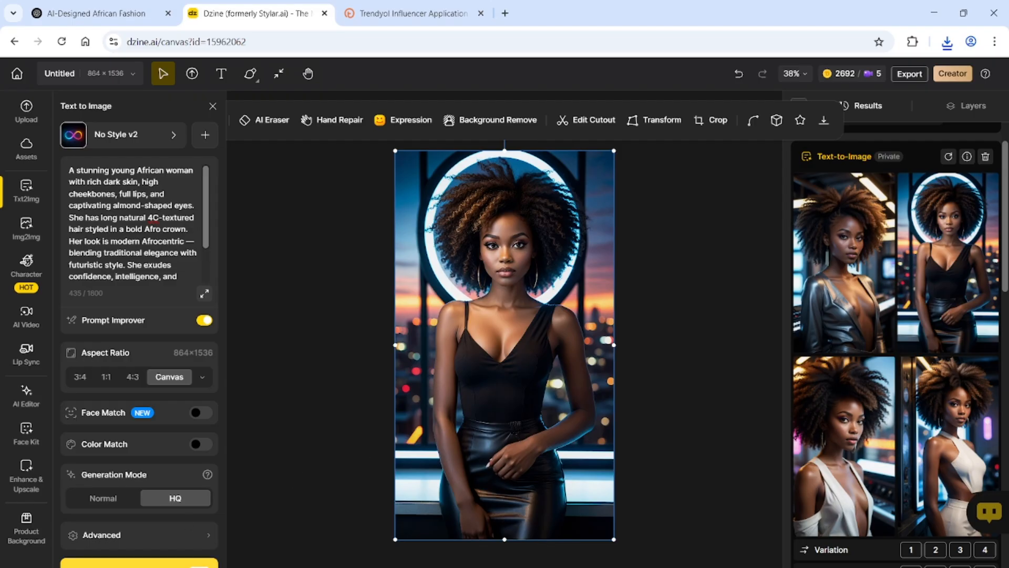
Generate another No Style v2 batch, re-placing the black-outfit portrait while it runs
left_click(139, 563)
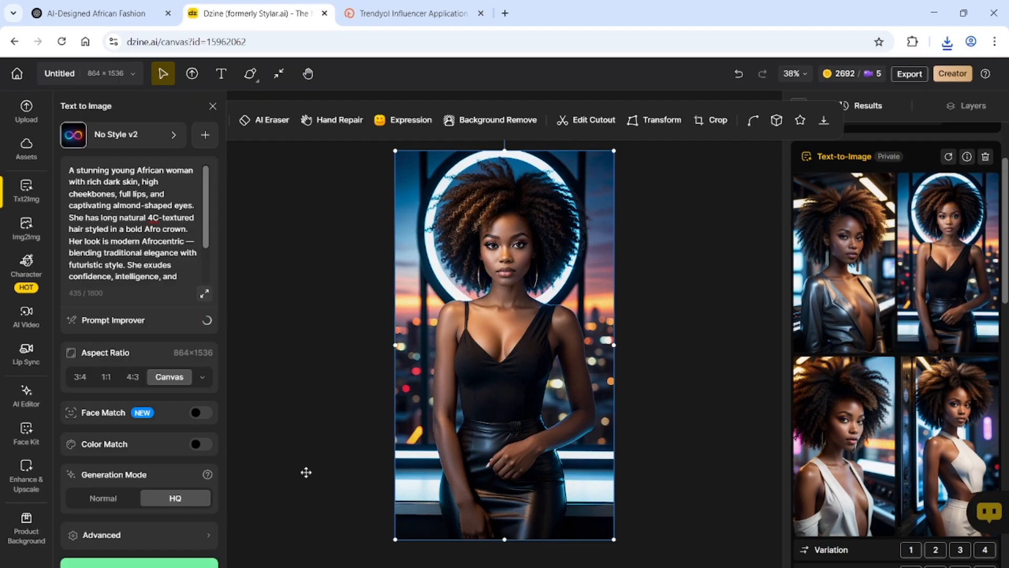
mouse_move(831, 260)
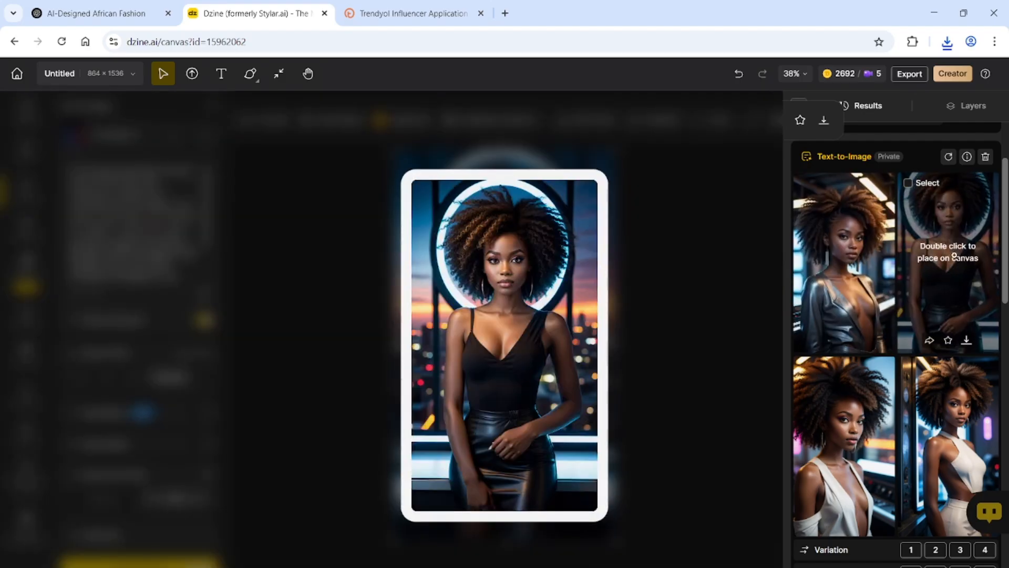
double_click(954, 258)
scroll(896, 315, "down", 2)
scroll(896, 342, "down", 6)
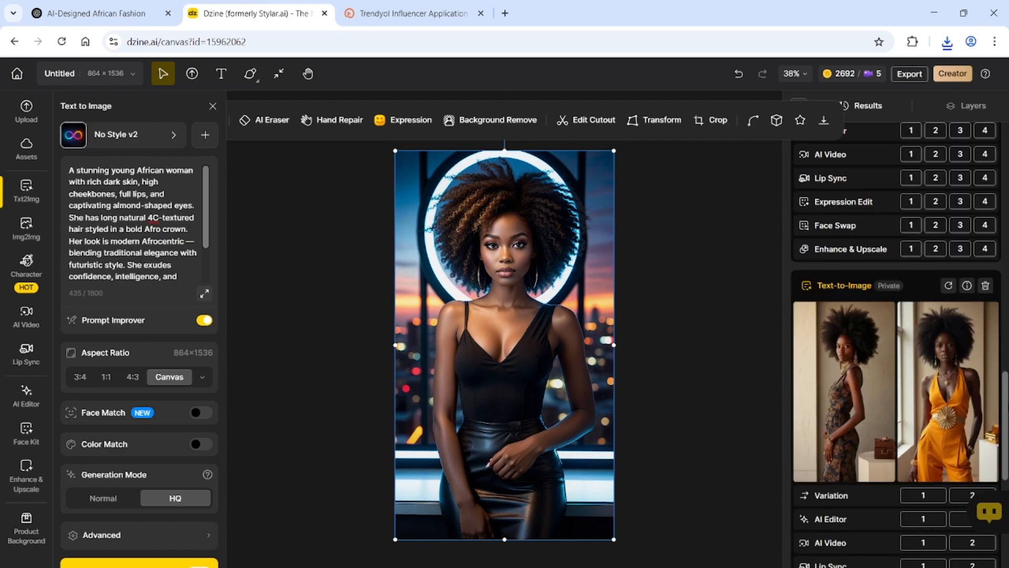
scroll(1006, 388, "down", 8)
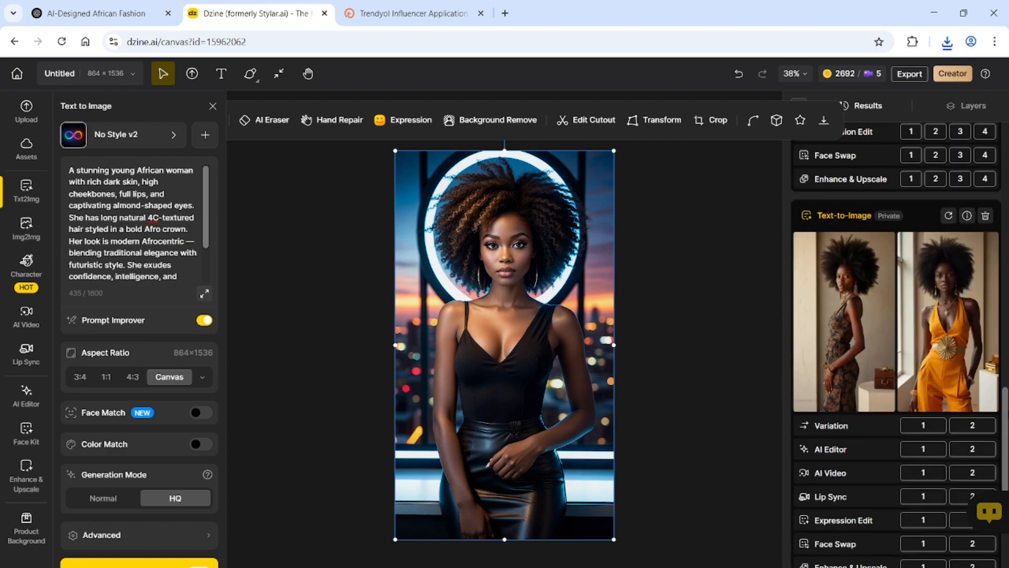
scroll(896, 344, "down", 1)
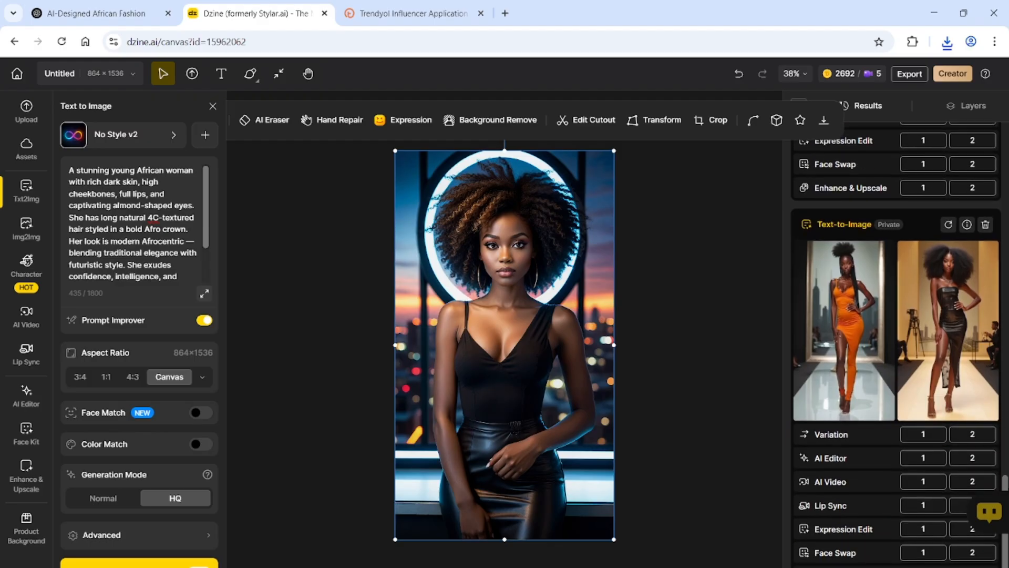
scroll(961, 199, "up", 10)
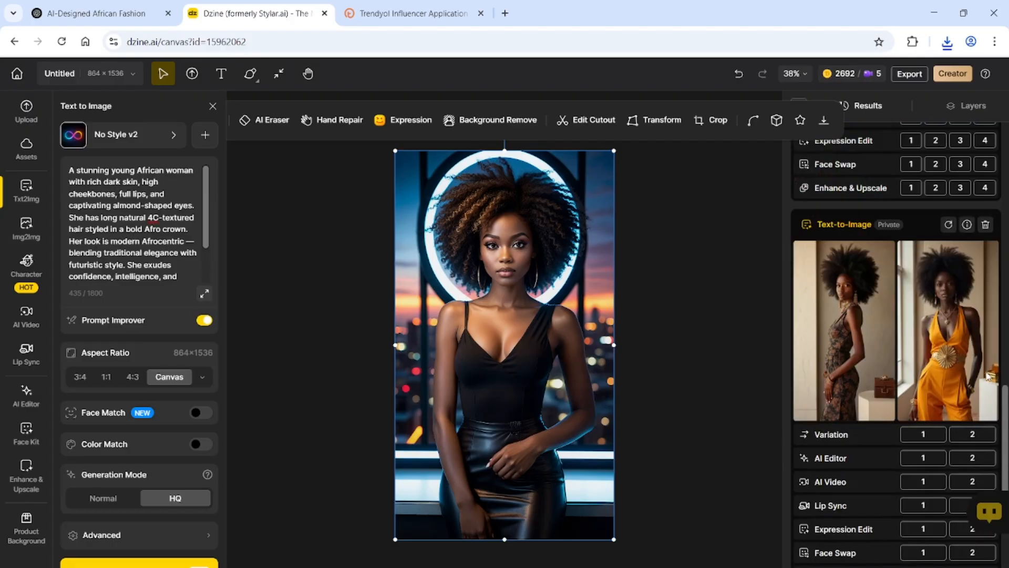
scroll(952, 158, "up", 2)
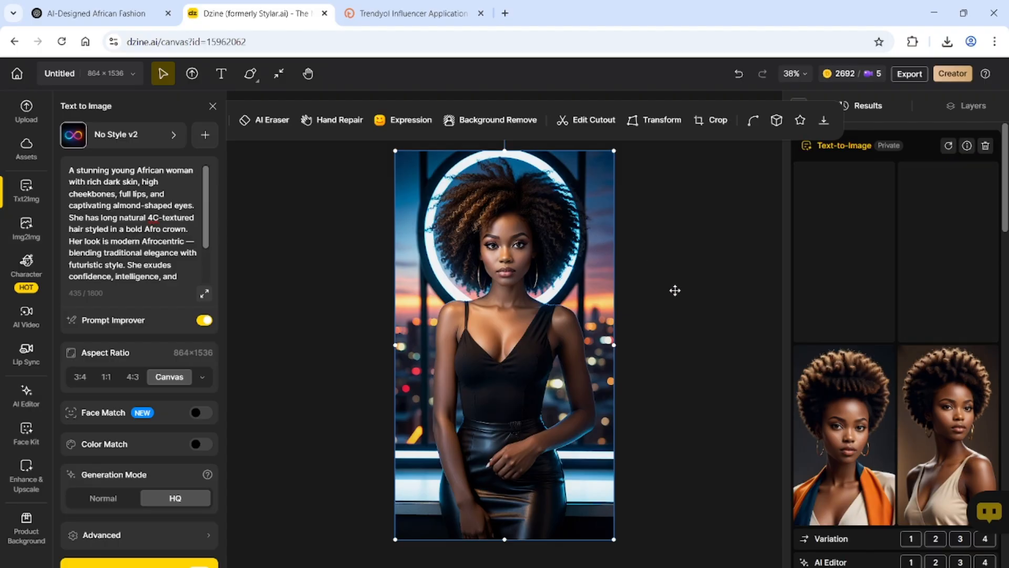
Preview the new results and place the sleeveless orange belted-dress portrait on the canvas
mouse_move(828, 278)
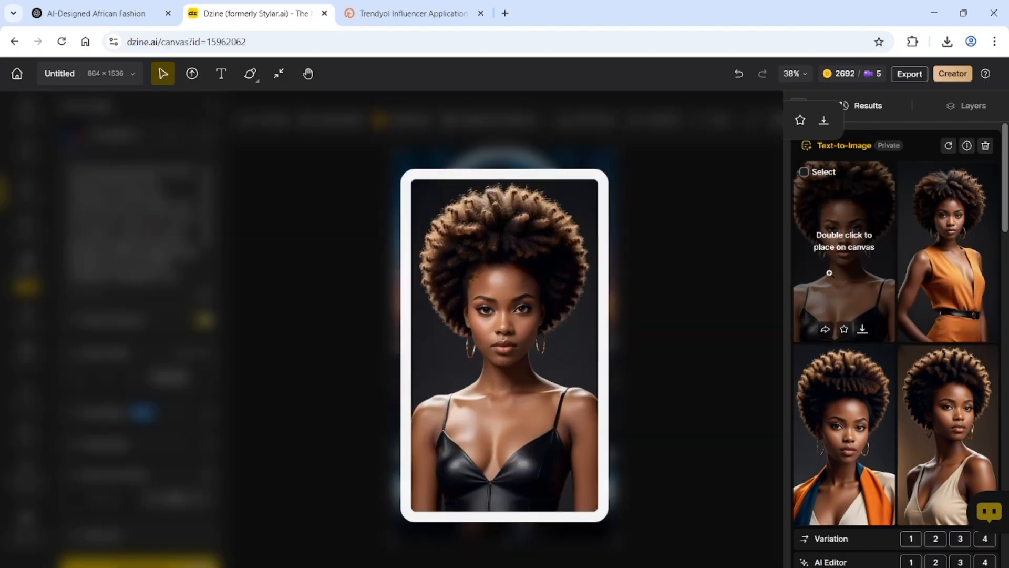
mouse_move(931, 304)
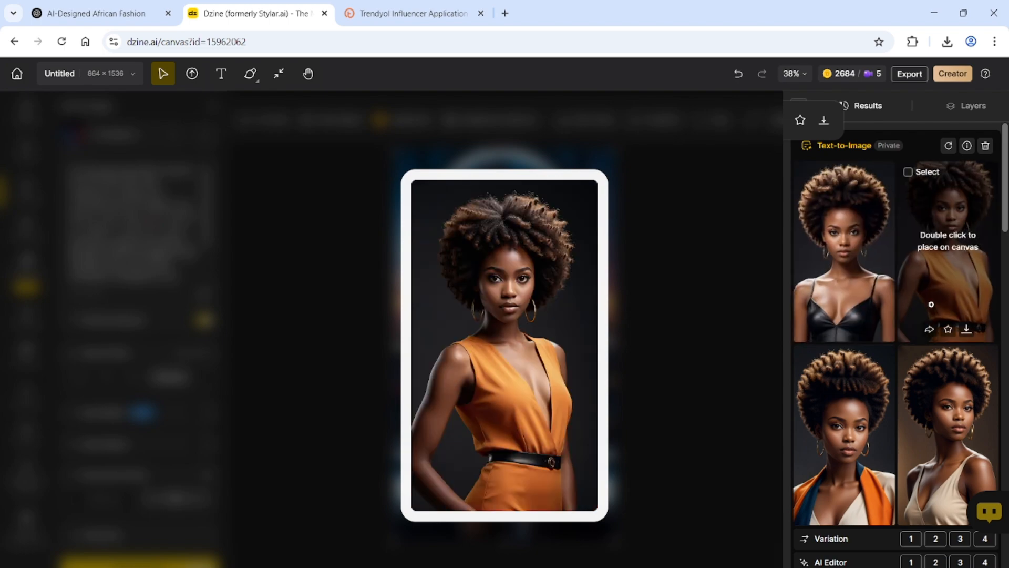
mouse_move(833, 475)
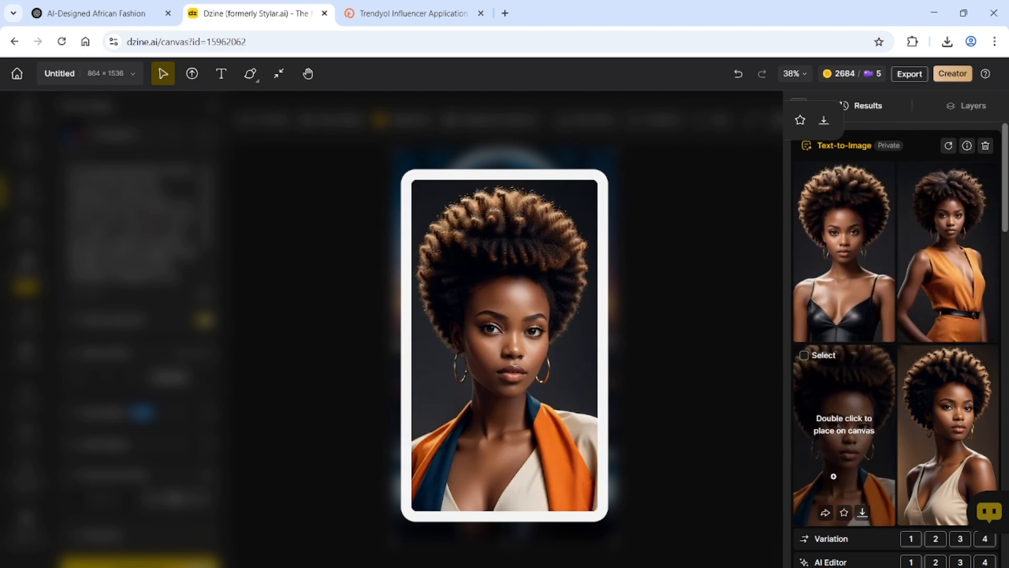
mouse_move(947, 475)
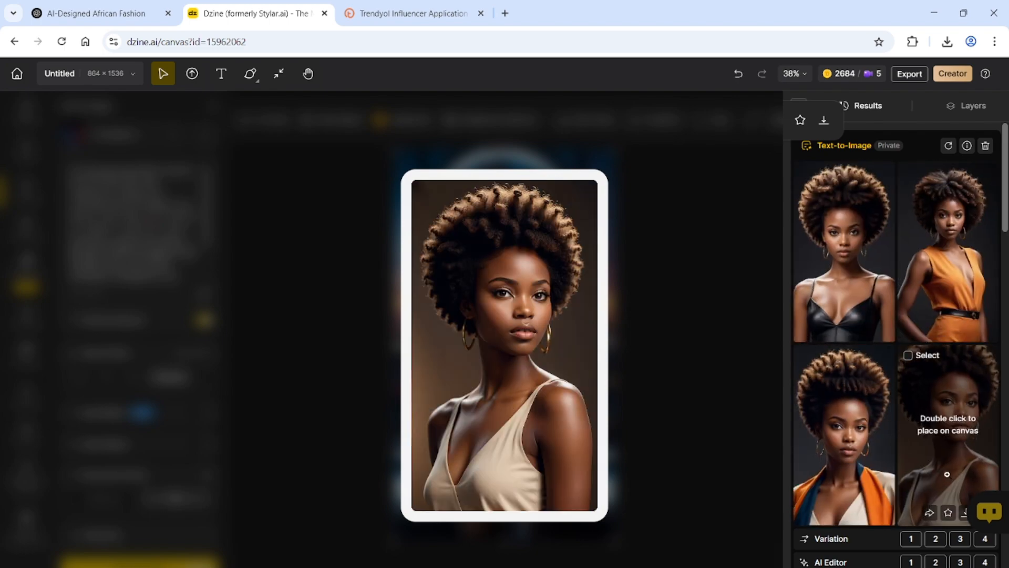
mouse_move(967, 292)
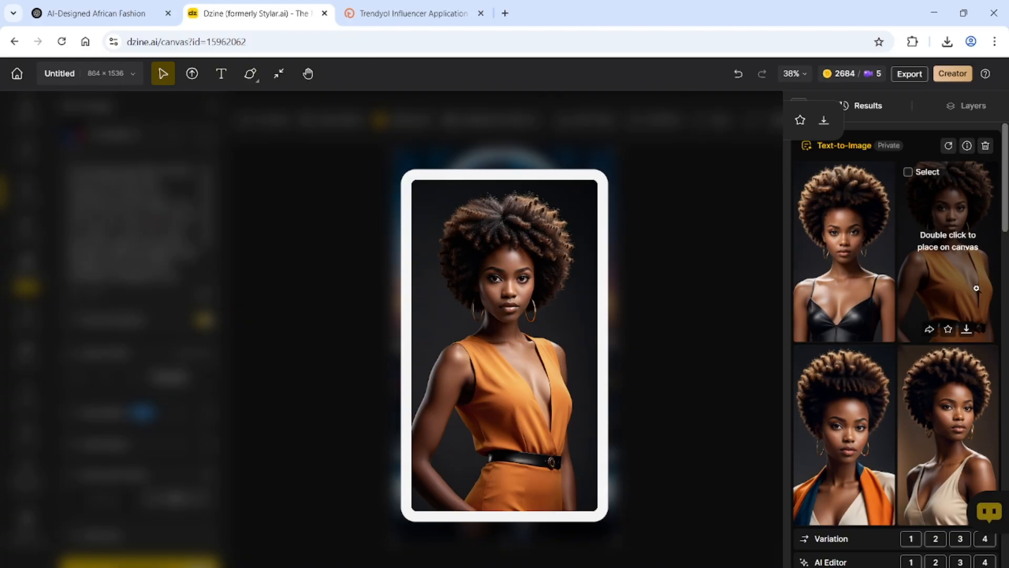
double_click(976, 288)
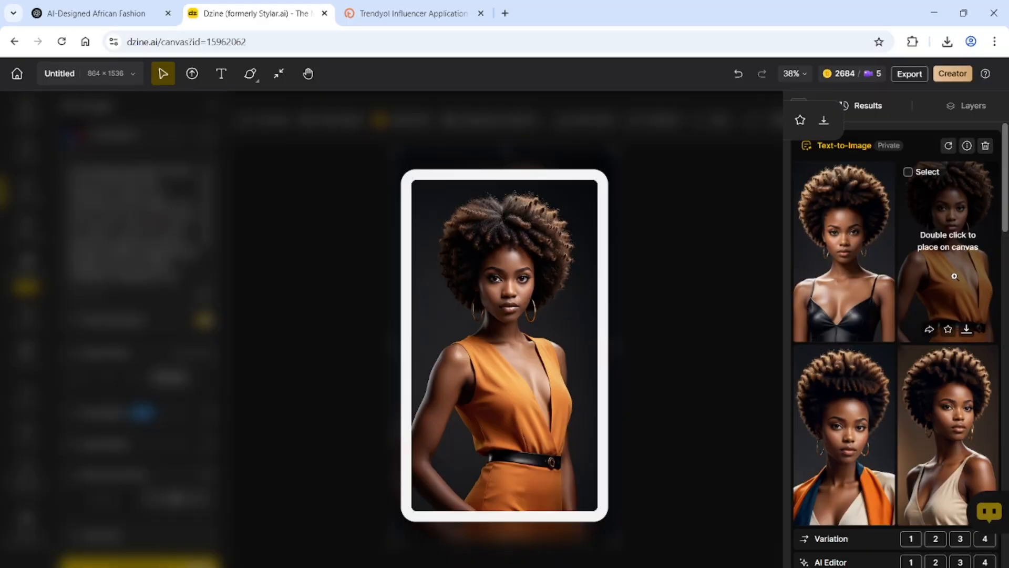
double_click(955, 276)
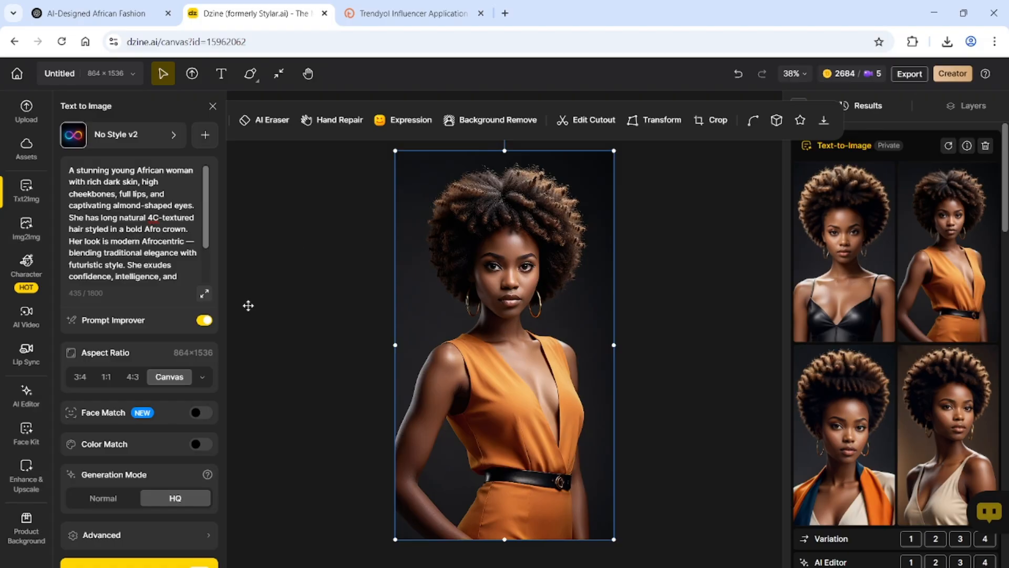
In Lip Sync, pick the orange-dress portrait from the canvas and confirm its 1:1 face crop
left_click(29, 359)
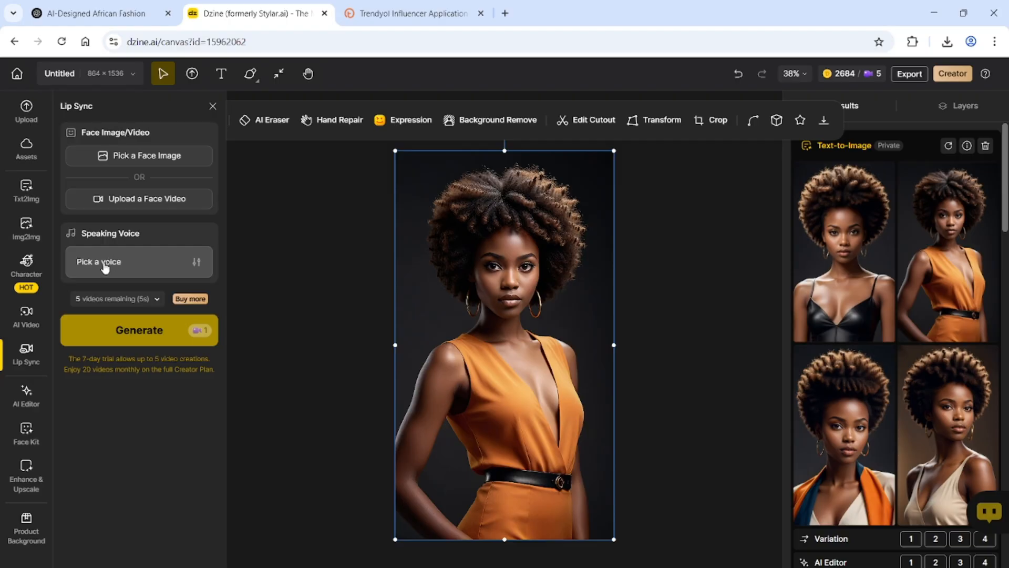
left_click(121, 165)
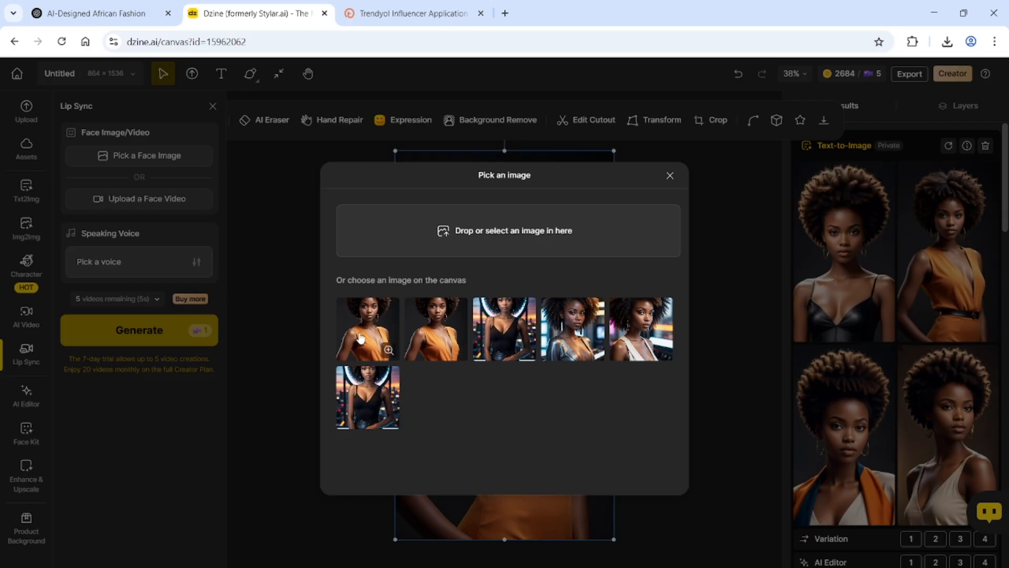
left_click(439, 338)
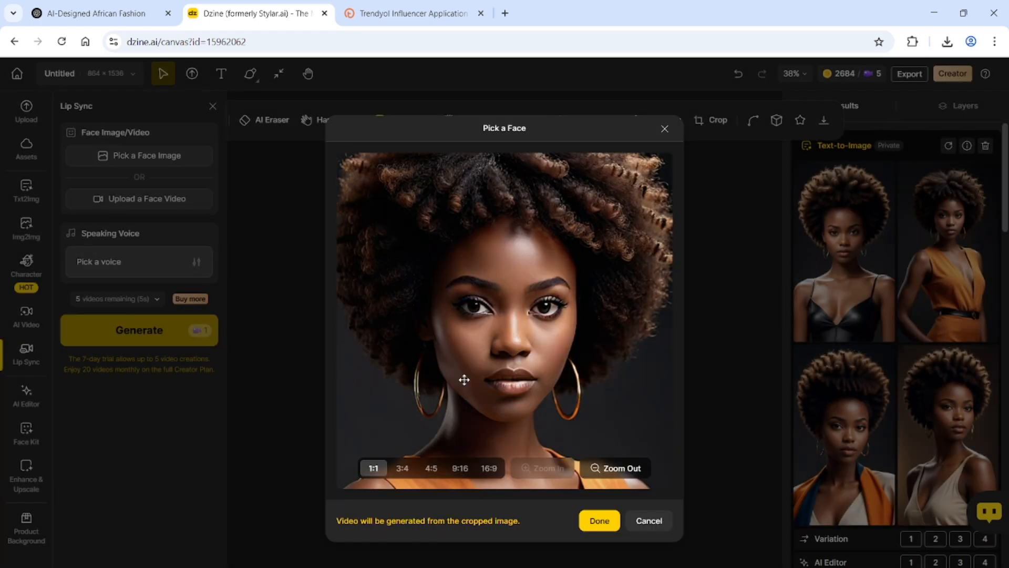
left_click(640, 525)
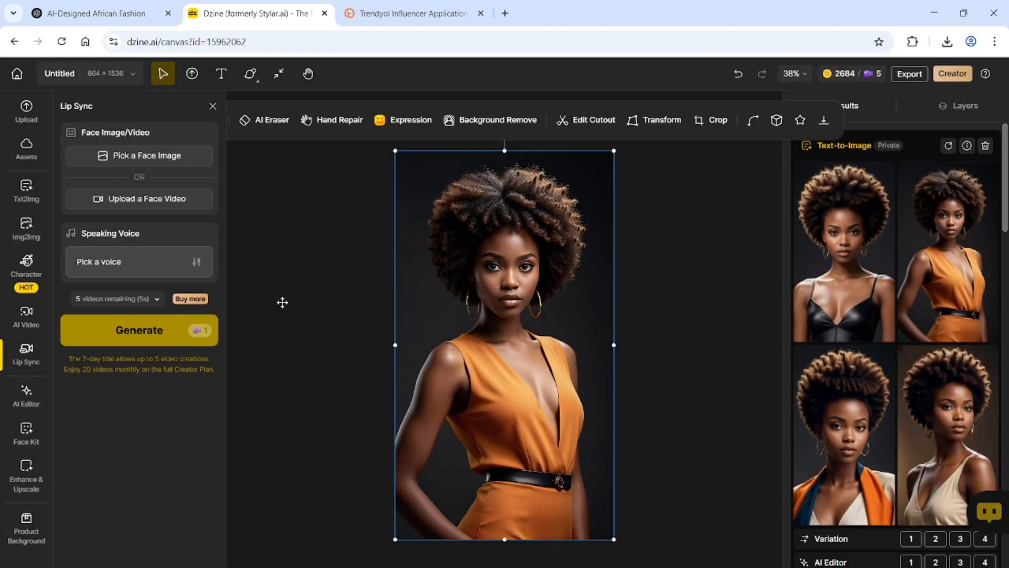
left_click(122, 156)
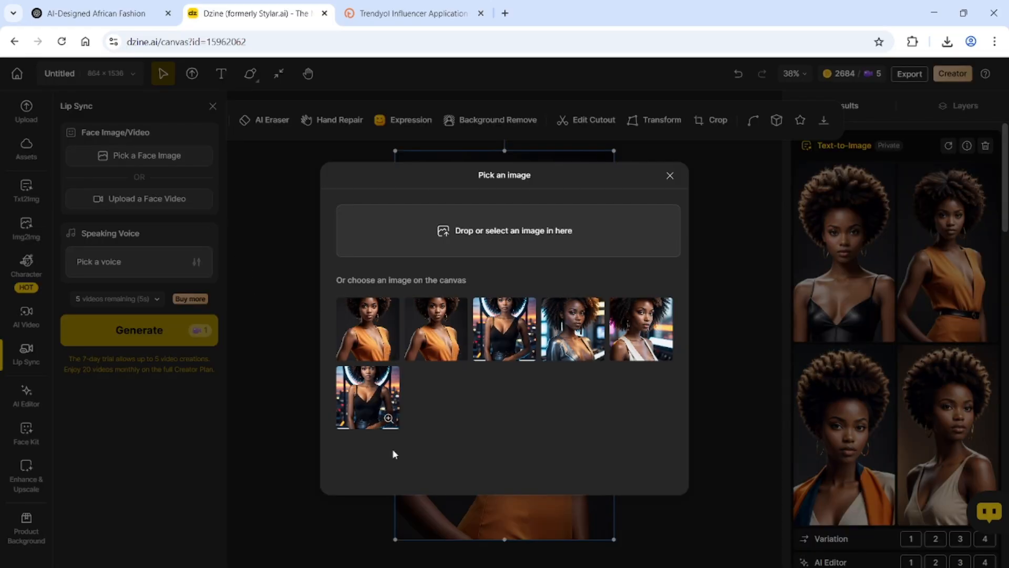
left_click(363, 339)
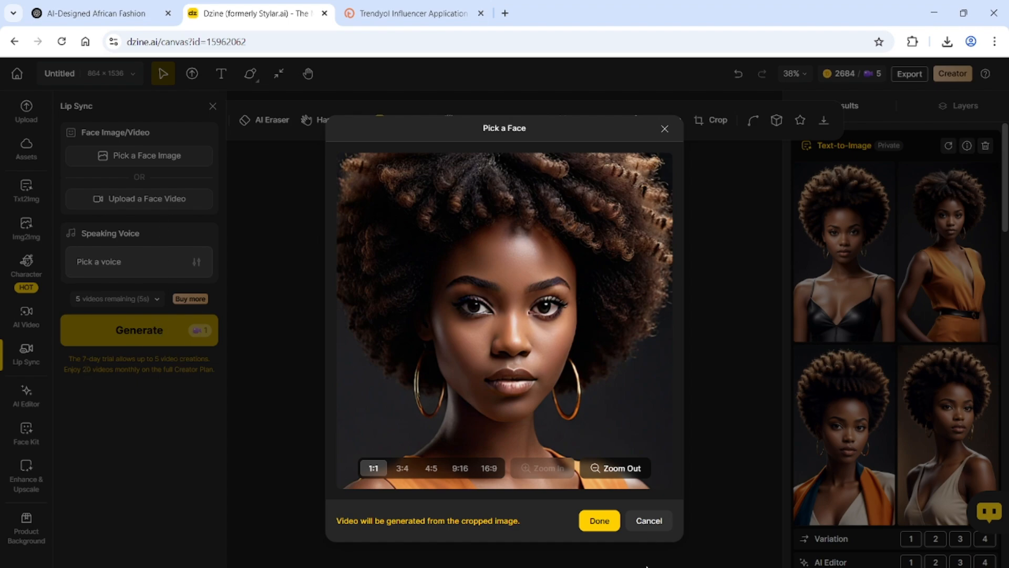
left_click(592, 523)
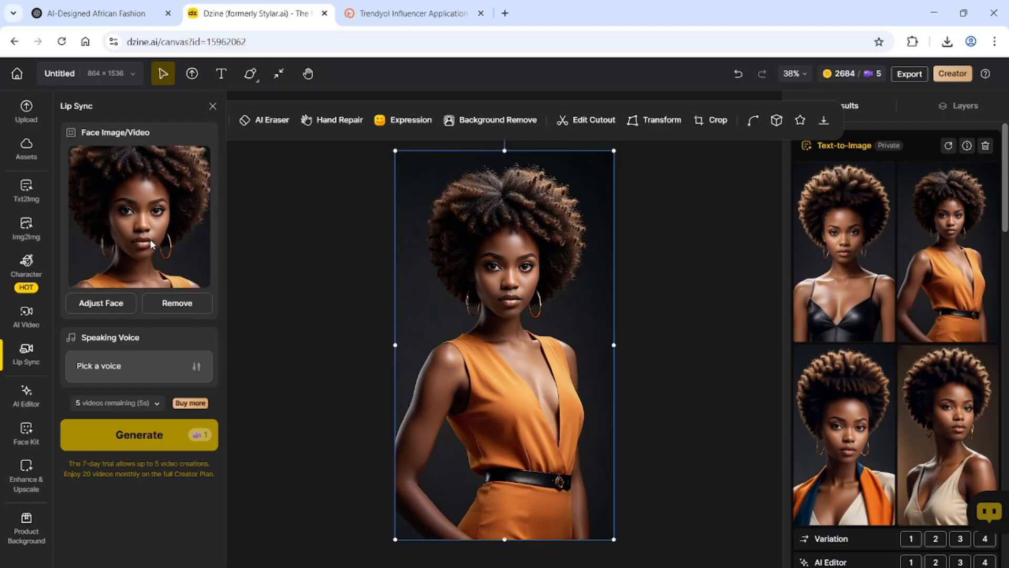
Open the Speaking Voice picker for the lip sync and focus its empty Text to Speech dialogue box
left_click(116, 373)
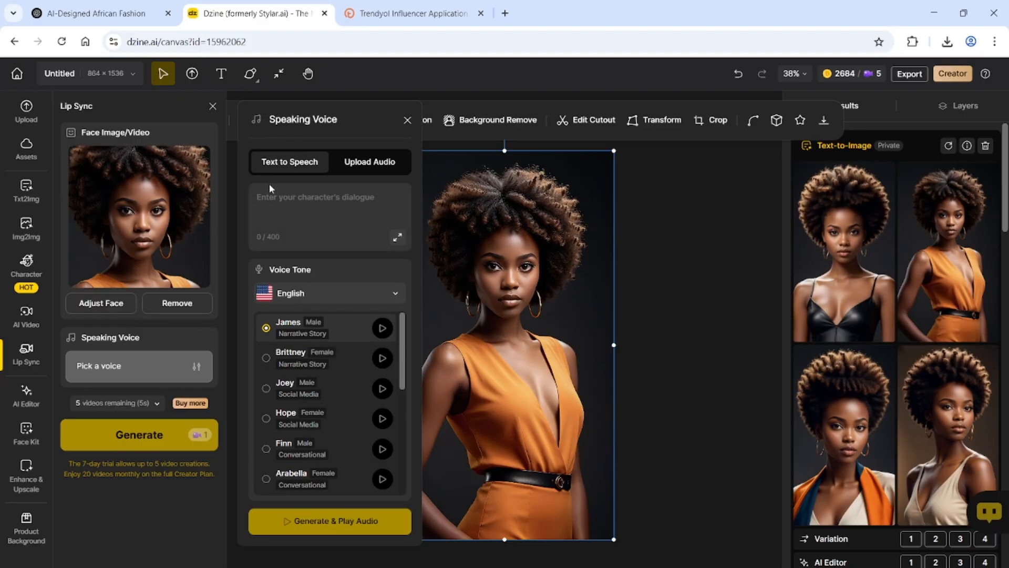
left_click(307, 205)
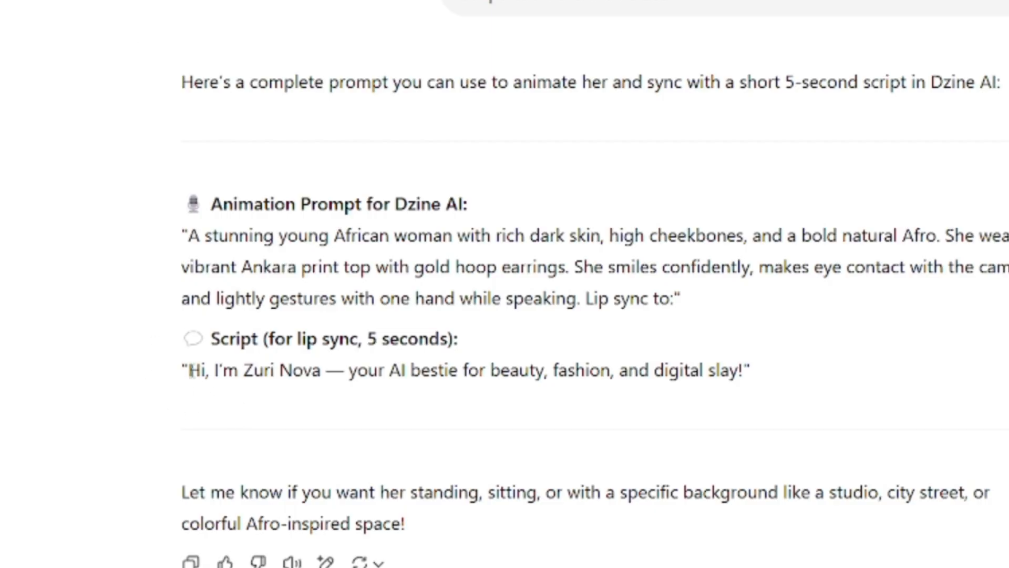
Select the five-second lip-sync script line in ChatGPT's reply for copying
left_click_drag(190, 369, 746, 363)
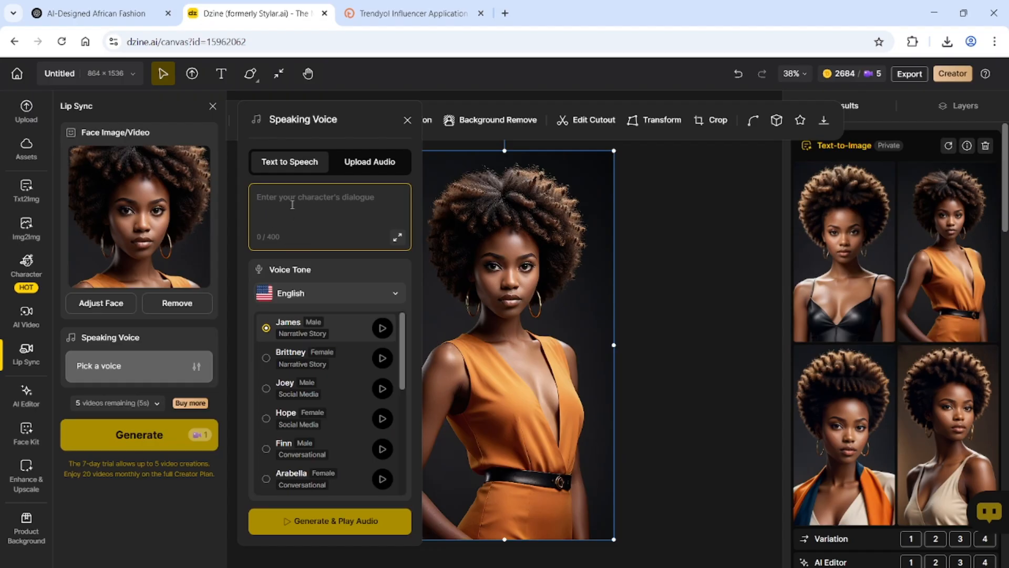
Paste the ChatGPT script into the dialogue and fix the character's name, replacing 'uri' with 'ara'
type("Hi, I'm Zuri Nova — your AI bestie for beauty, fashion, and digital slay!")
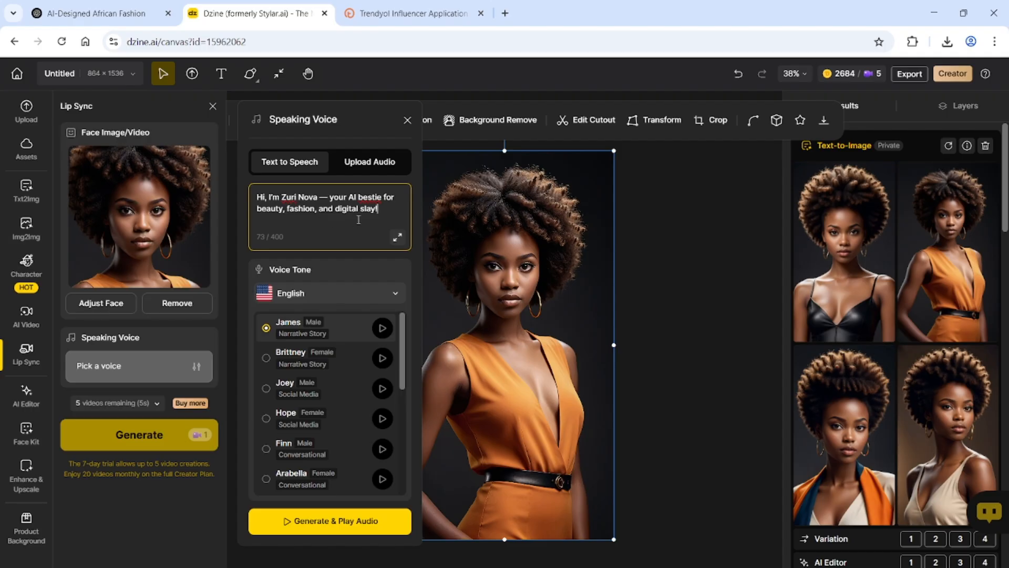
left_click(299, 198)
key("BackSpace")
key("BackSpace")
key("BackSpace")
key("BackSpace")
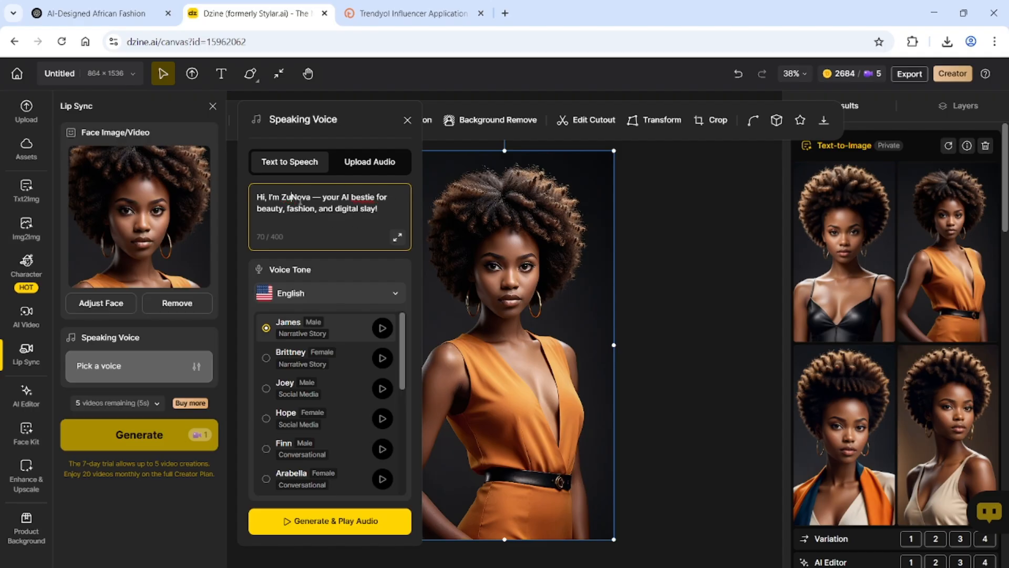
type("ara")
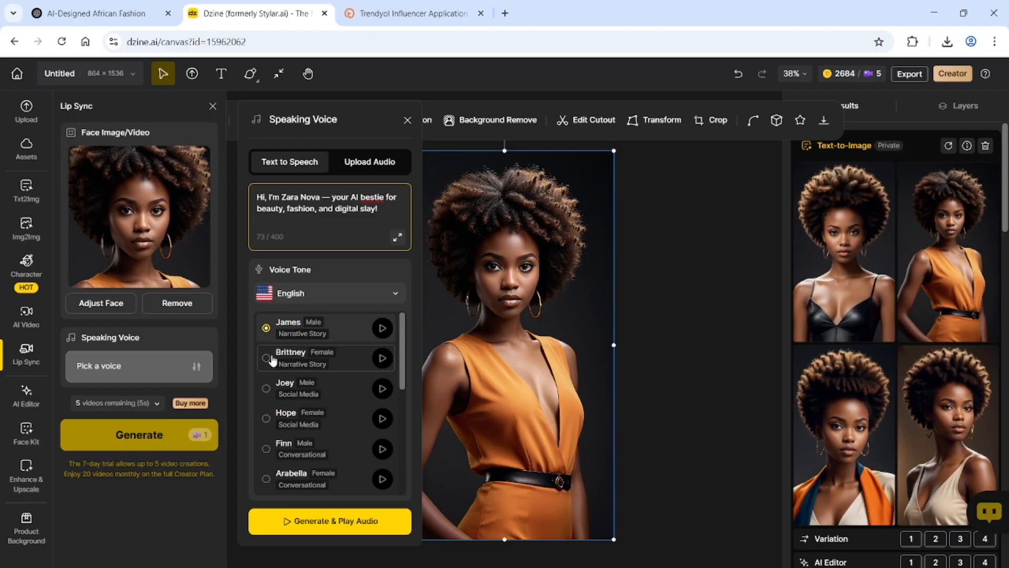
Compare the Brittney, Joey, Hope and Arabella voice previews, then choose Arabella as the speaking voice
left_click(382, 359)
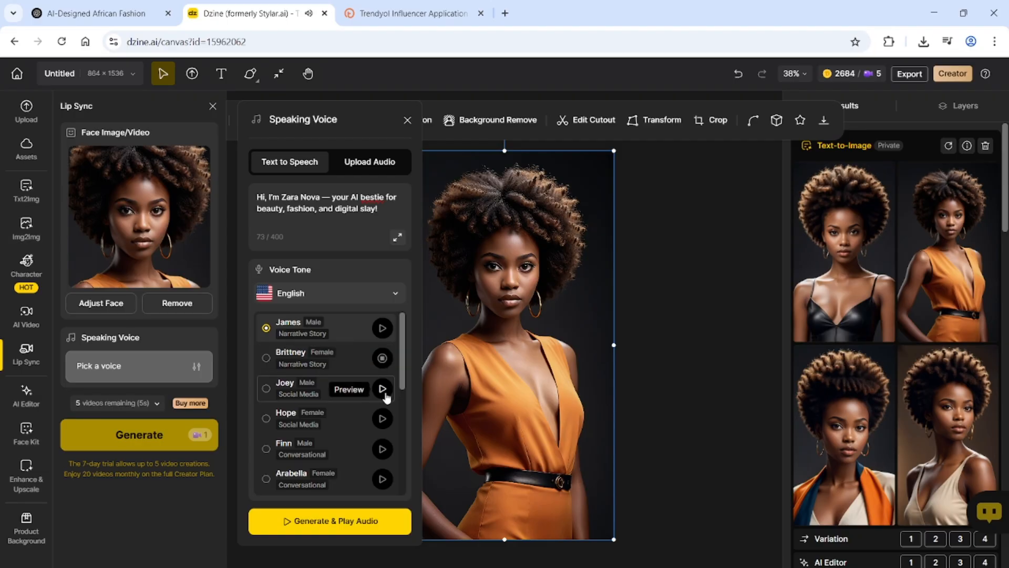
left_click(384, 390)
left_click(383, 420)
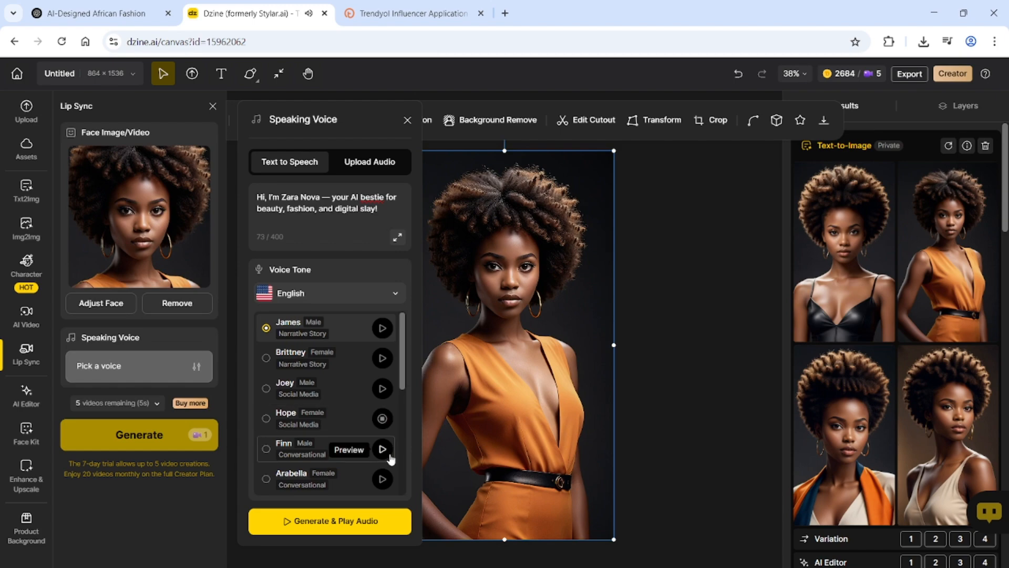
left_click(383, 479)
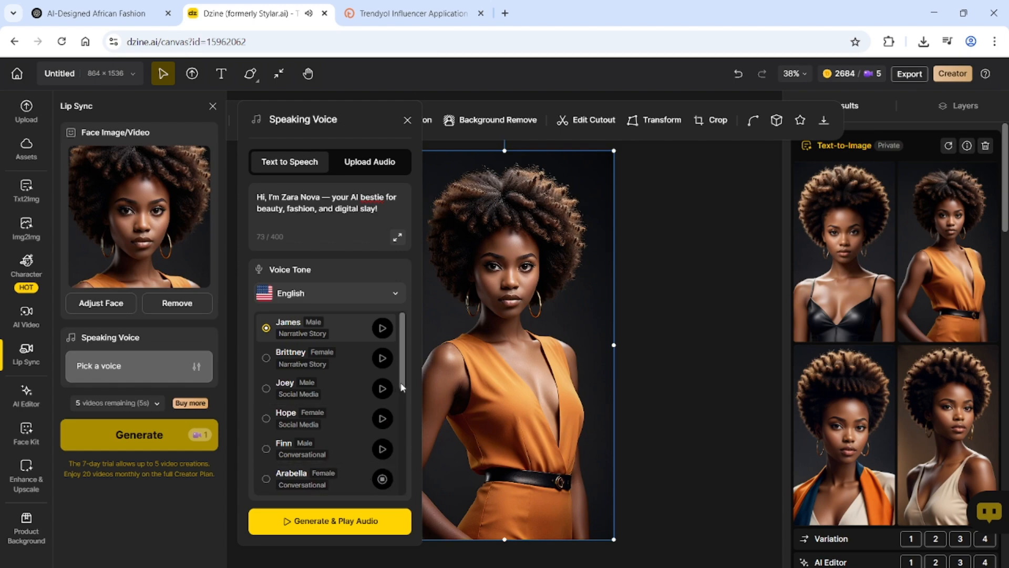
mouse_move(399, 381)
left_mouse_down()
mouse_move(404, 406)
mouse_move(401, 383)
left_mouse_up()
left_click(382, 358)
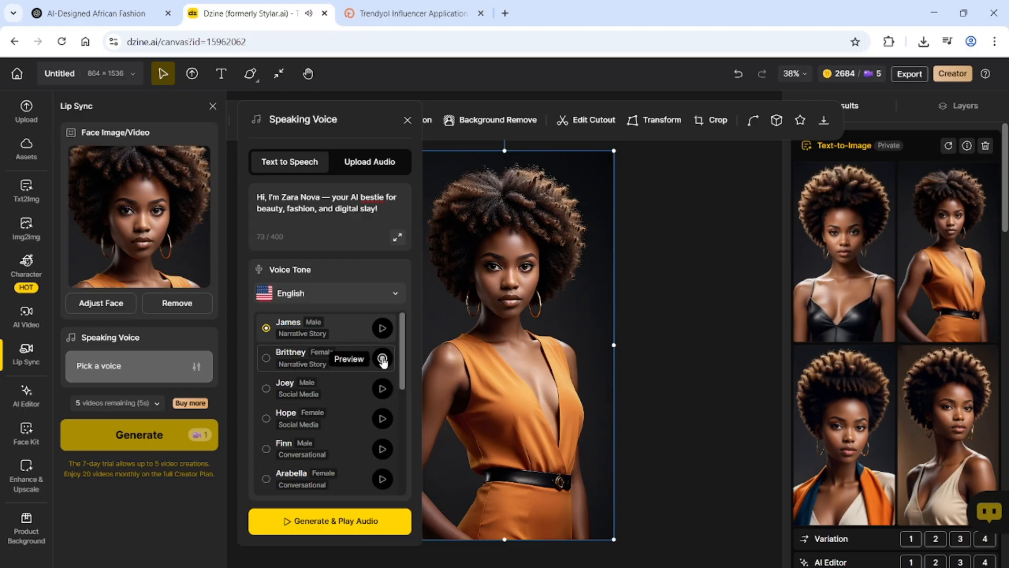
left_click(381, 419)
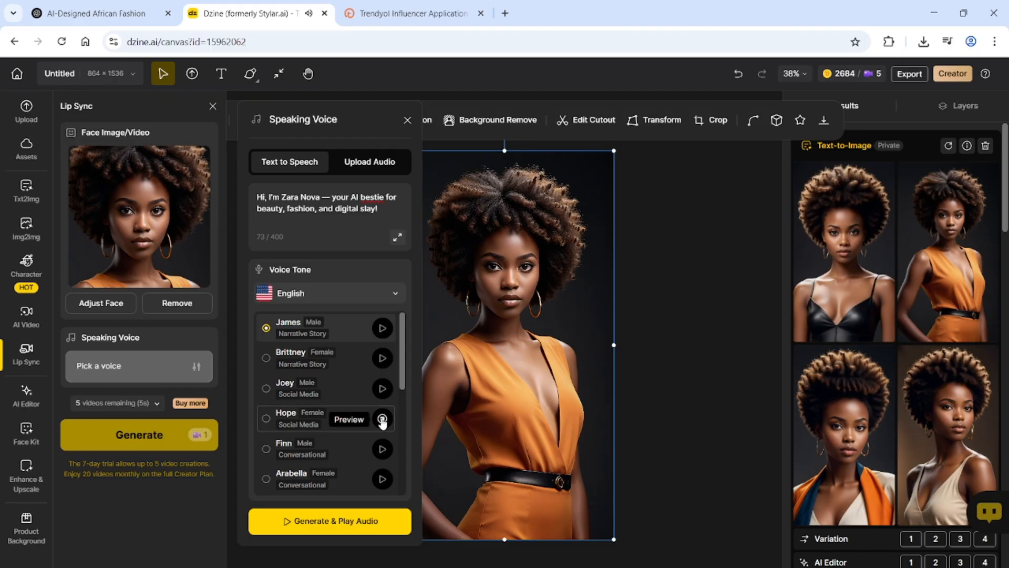
left_click(383, 479)
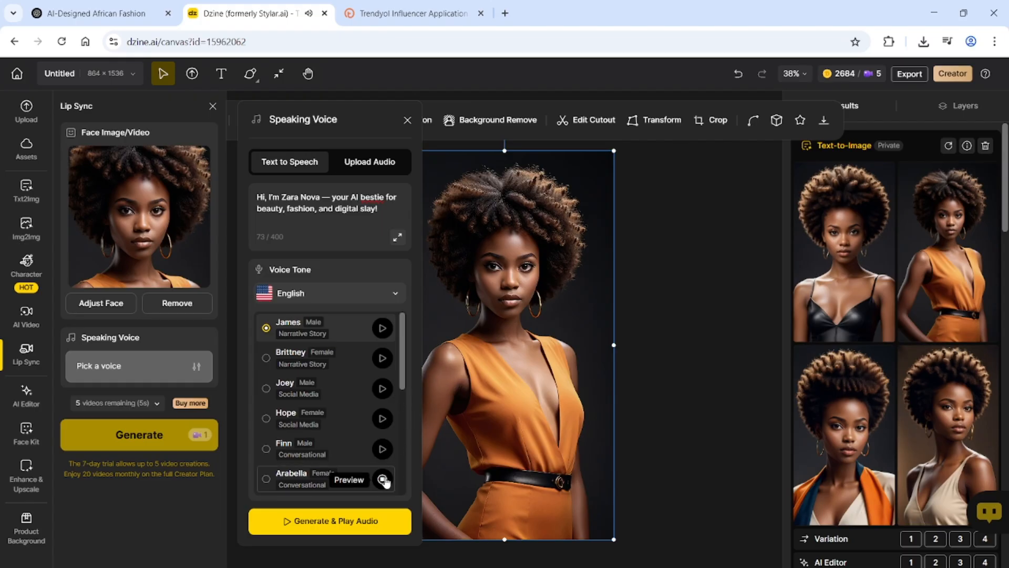
left_click(288, 482)
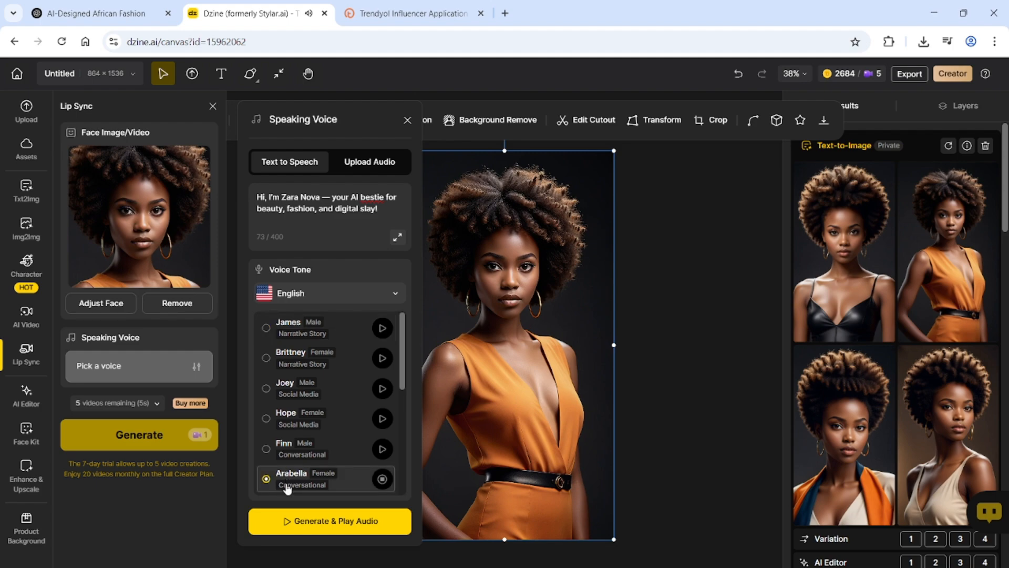
left_click(381, 480)
Generate the 5.3-second speech audio, then generate the lip-sync video of the model
left_click(325, 523)
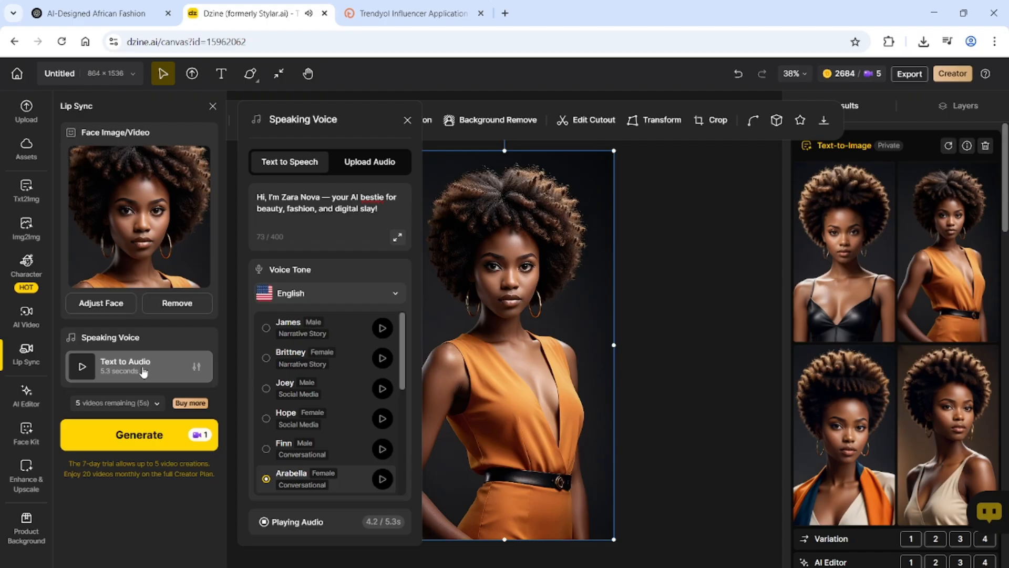
left_click(139, 443)
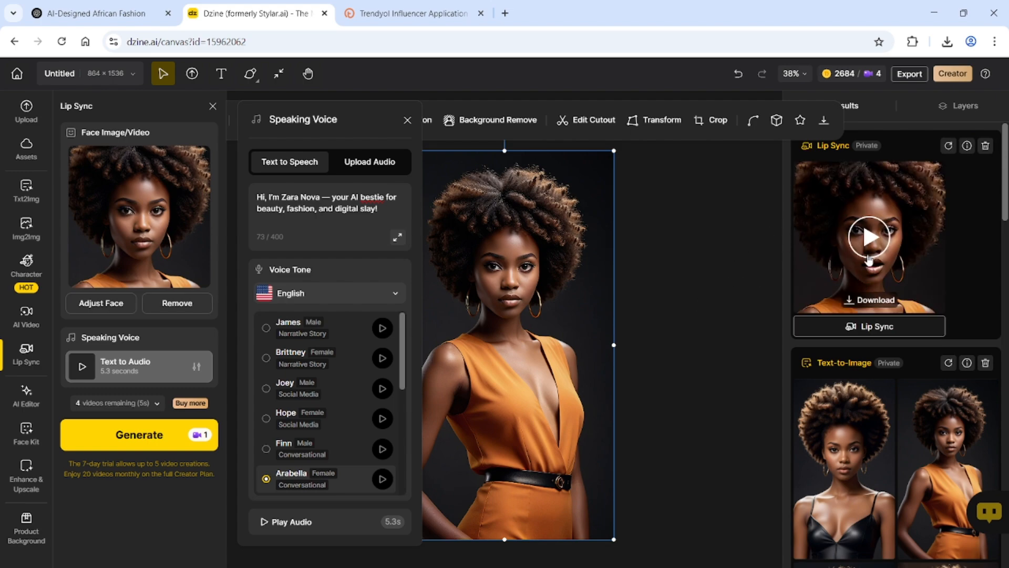
Watch the lip-sync result twice, download it as Untitled.mp4, and close the Speaking Voice settings
left_click(869, 240)
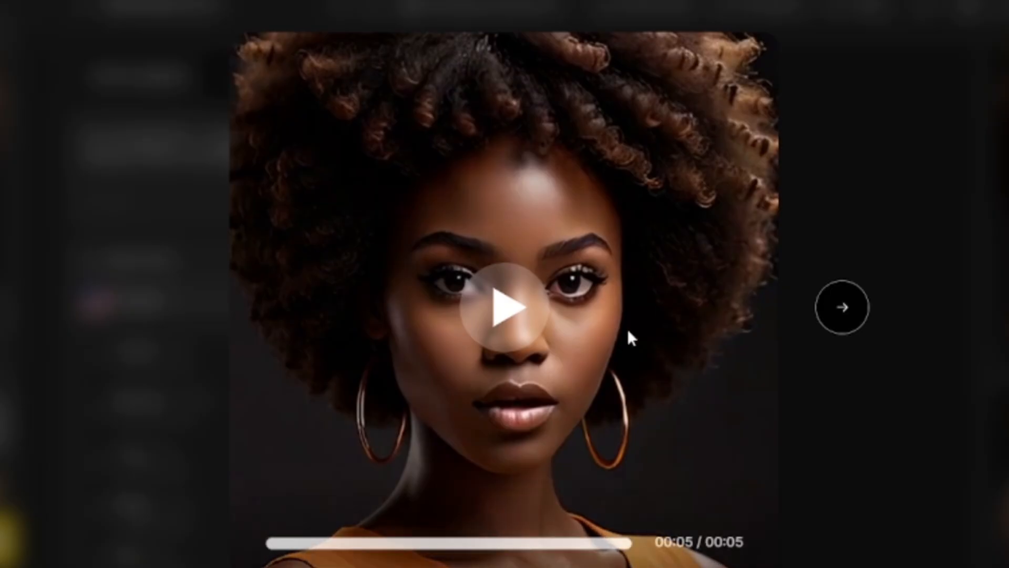
left_click(511, 304)
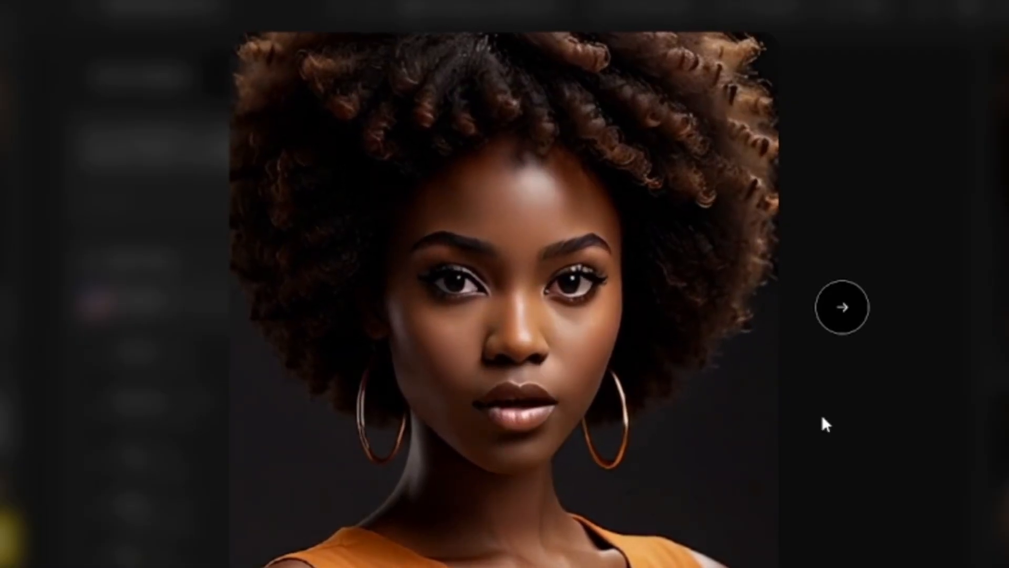
left_click(502, 308)
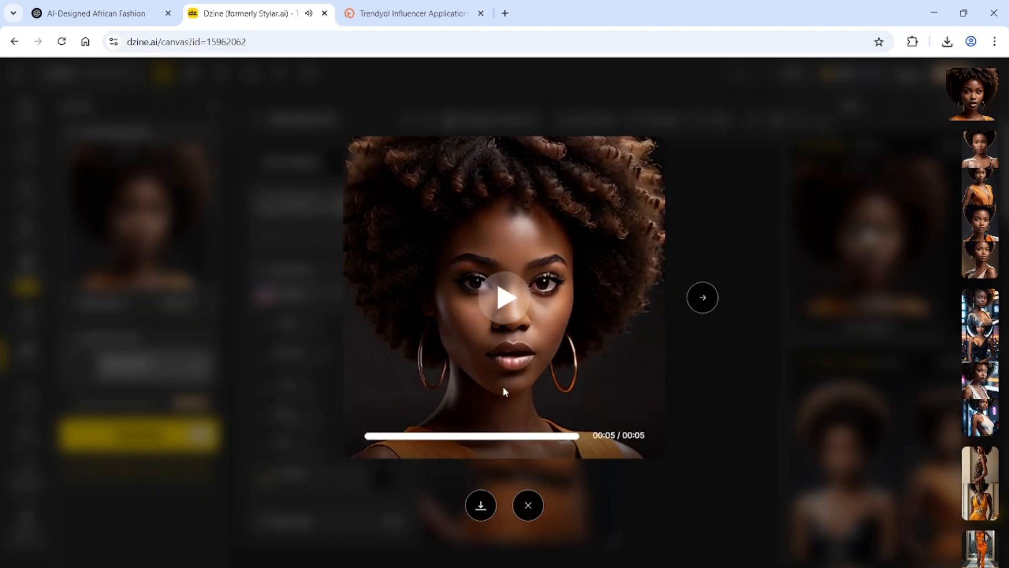
left_click(479, 505)
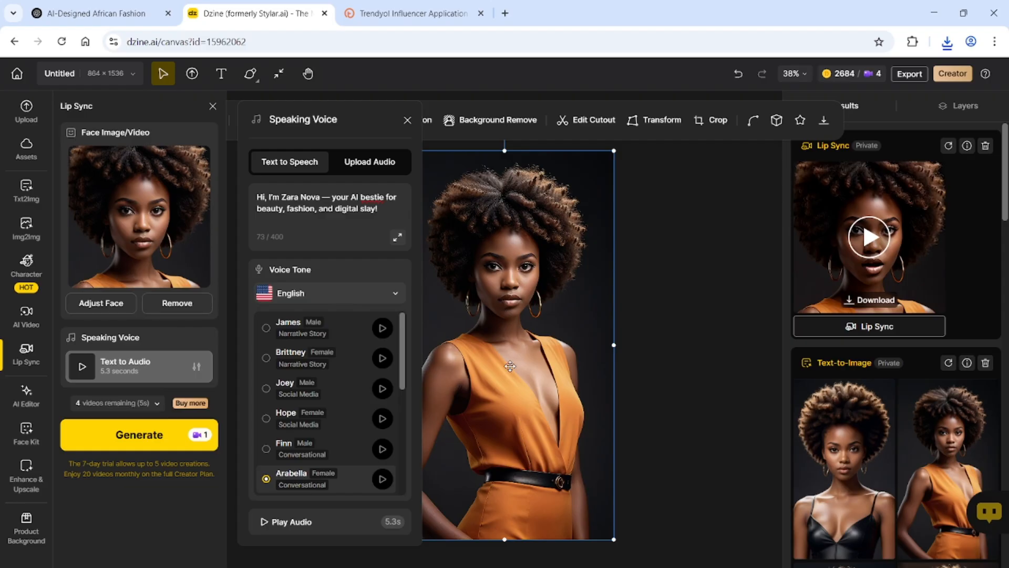
left_click(407, 120)
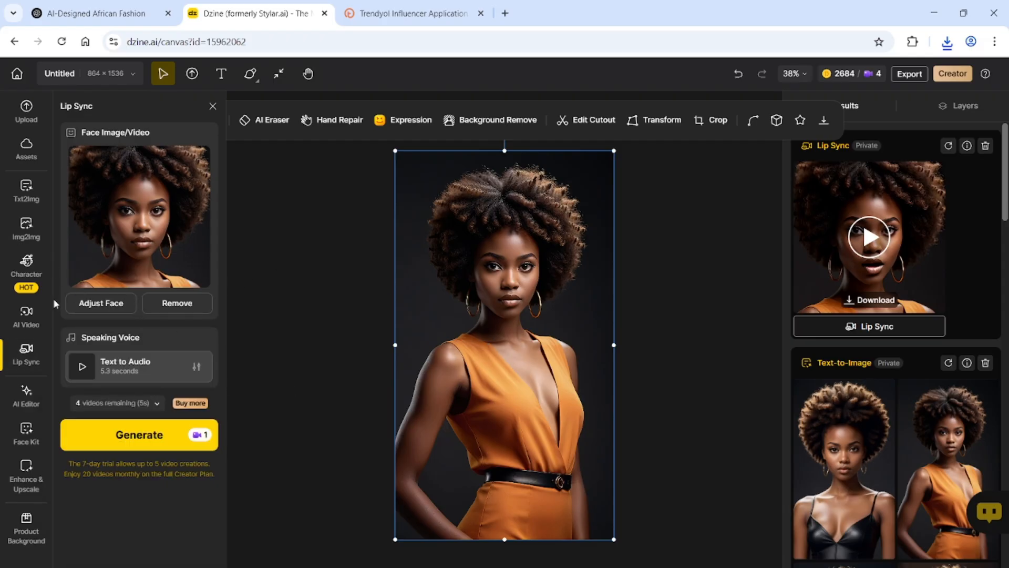
Open AI Video in Img2Vid mode with Kling 1.6 and focus the empty prompt box
left_click(27, 314)
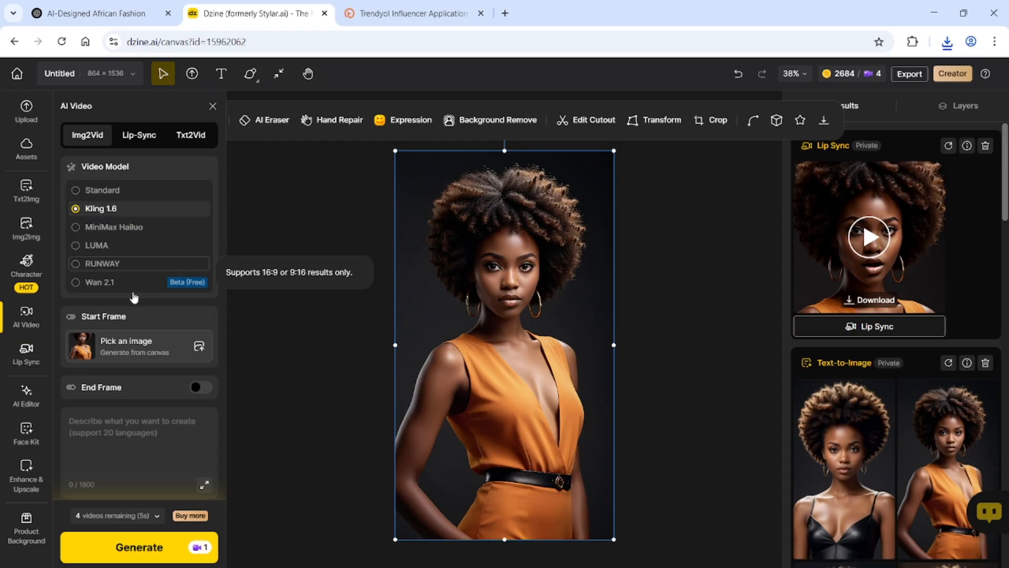
left_click(120, 433)
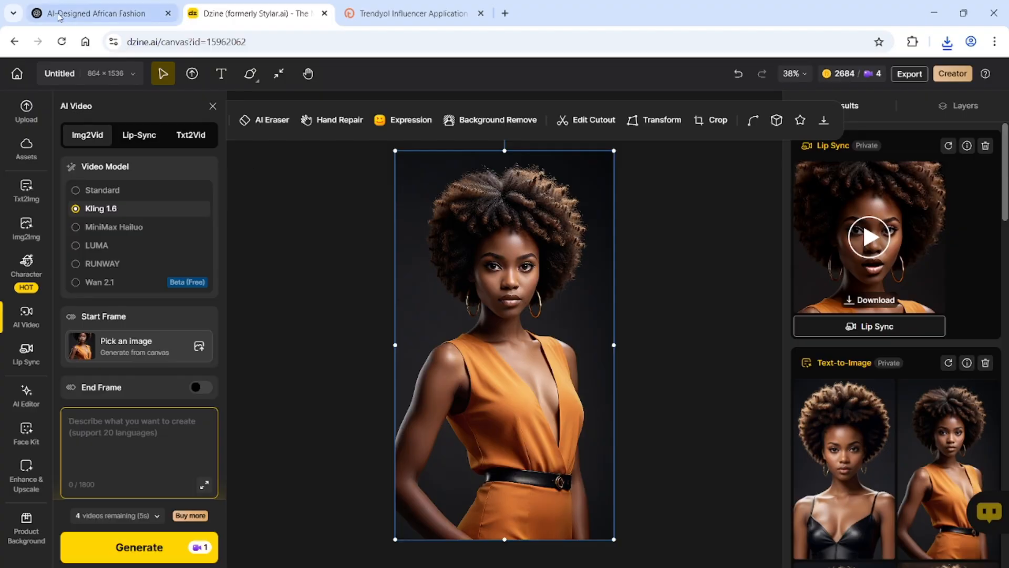
Copy the animation prompt paragraph from the ChatGPT reply and return to Dzine's Img2Vid prompt field
left_click(74, 12)
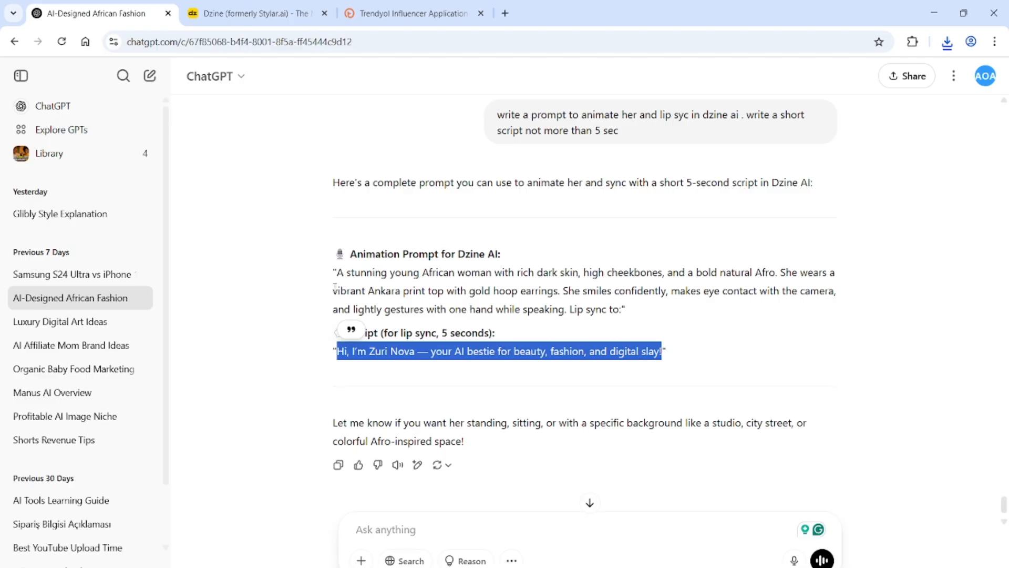
left_click_drag(338, 272, 568, 315)
key("ctrl+c")
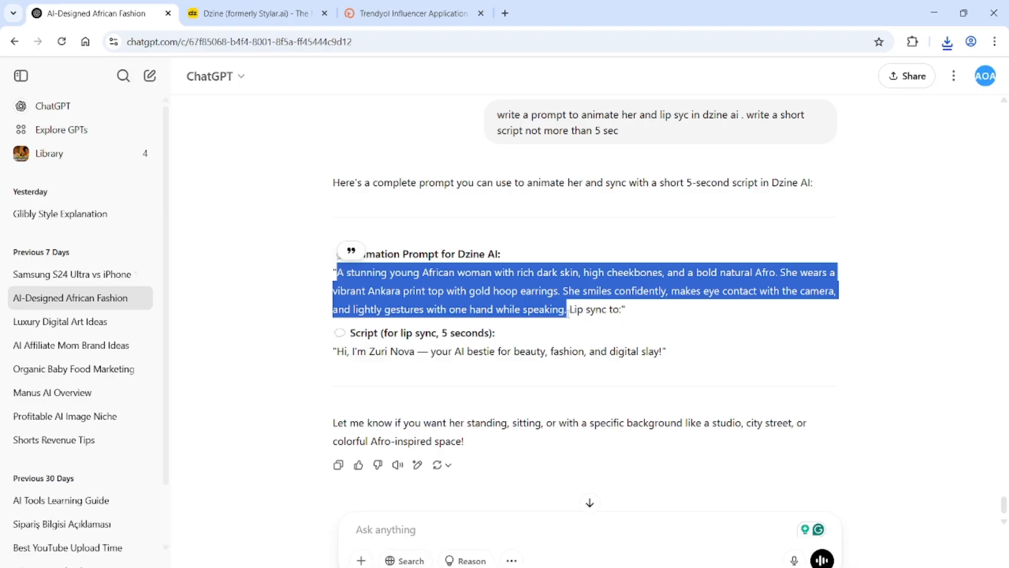
left_click(256, 16)
left_click(103, 465)
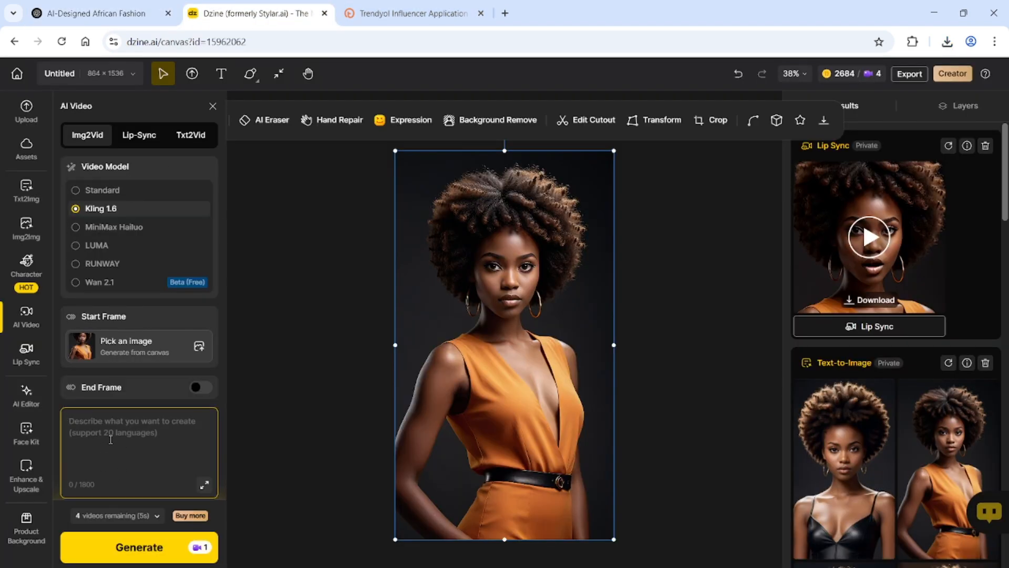
Paste the ChatGPT animation prompt into Img2Vid and generate the image-to-video clip
key("ctrl+v")
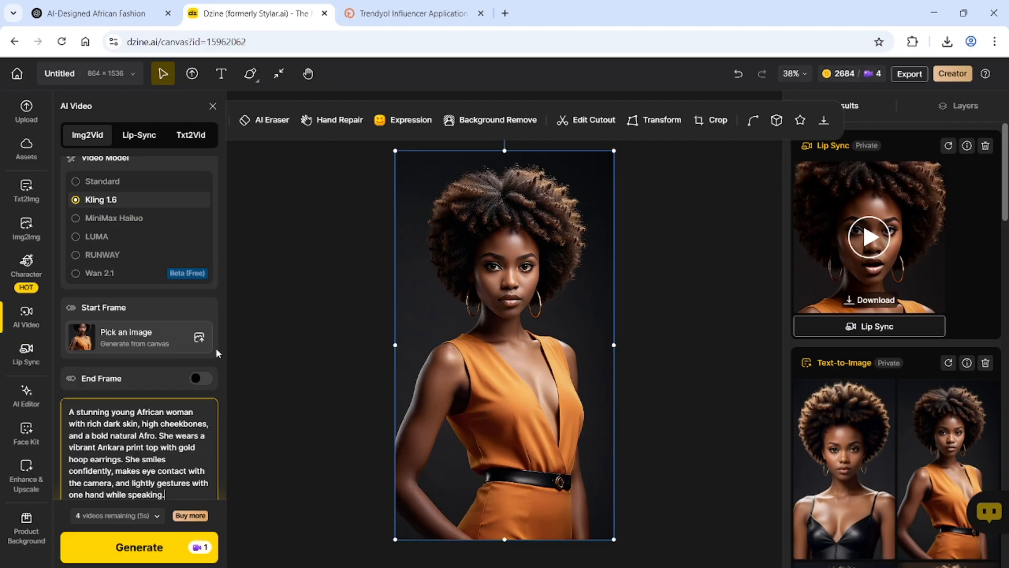
left_click(117, 553)
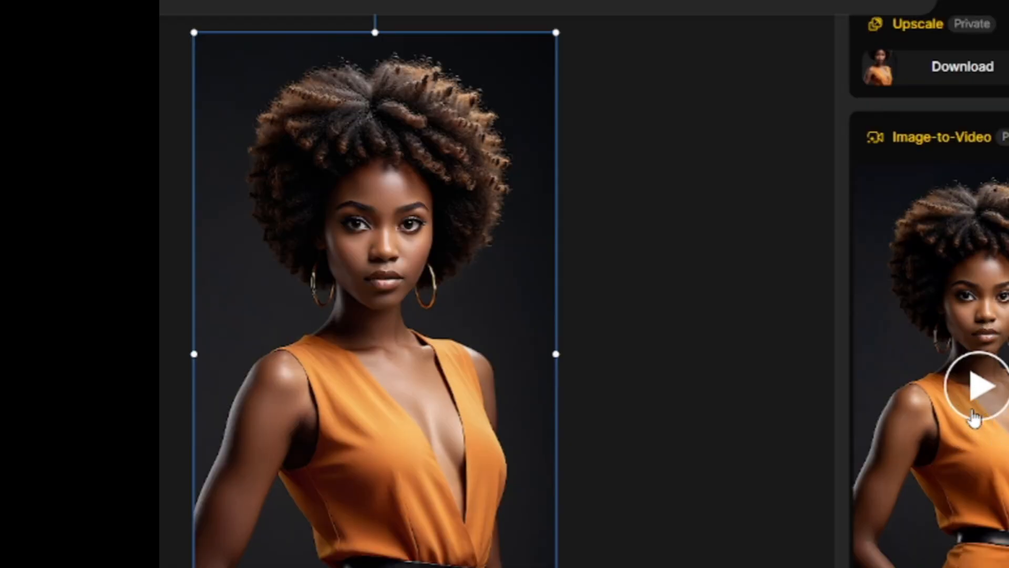
Download the 5-second Image-to-Video clip as Untitled (1).mp4 and close the full-screen preview
left_click(975, 407)
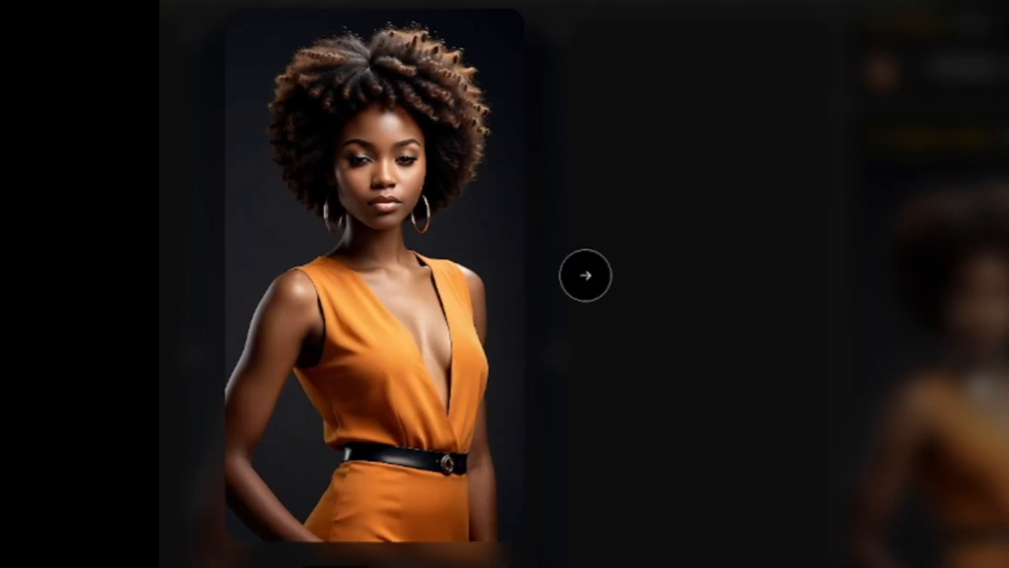
key("Escape")
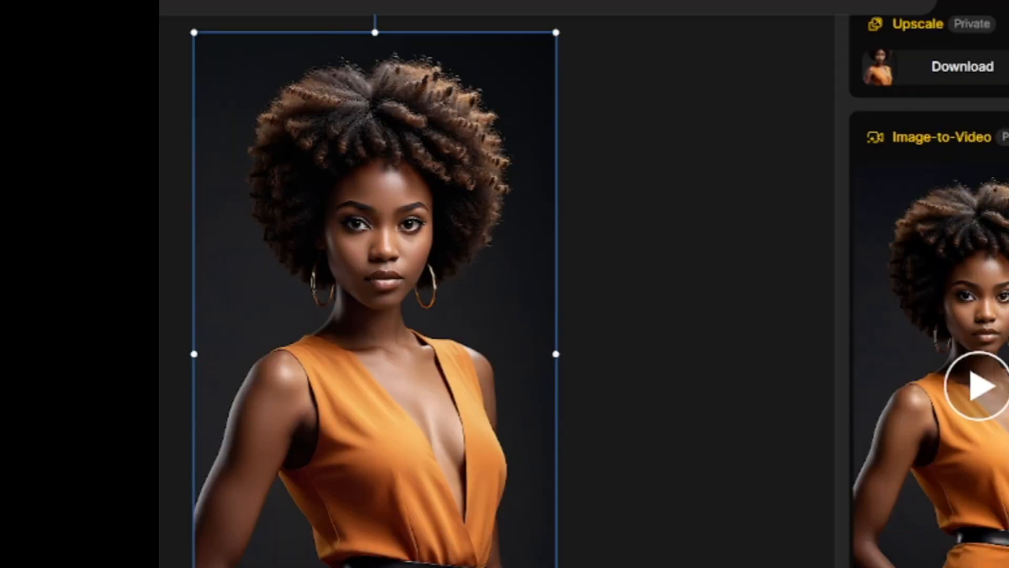
mouse_move(32, 358)
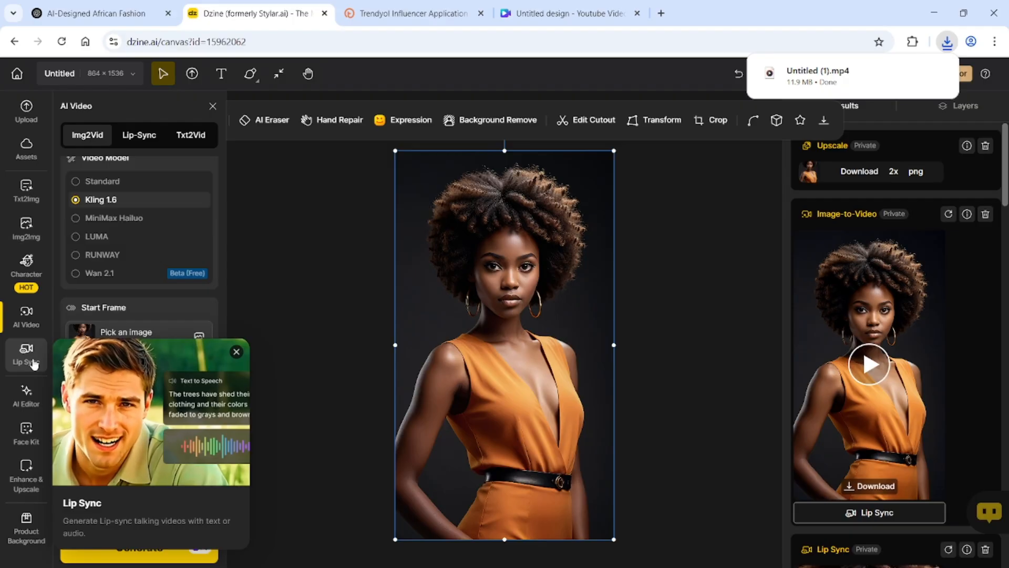
Clear the Lip Sync face image, re-download the animation as Untitled (2).mp4, and preview it full screen
left_click(34, 363)
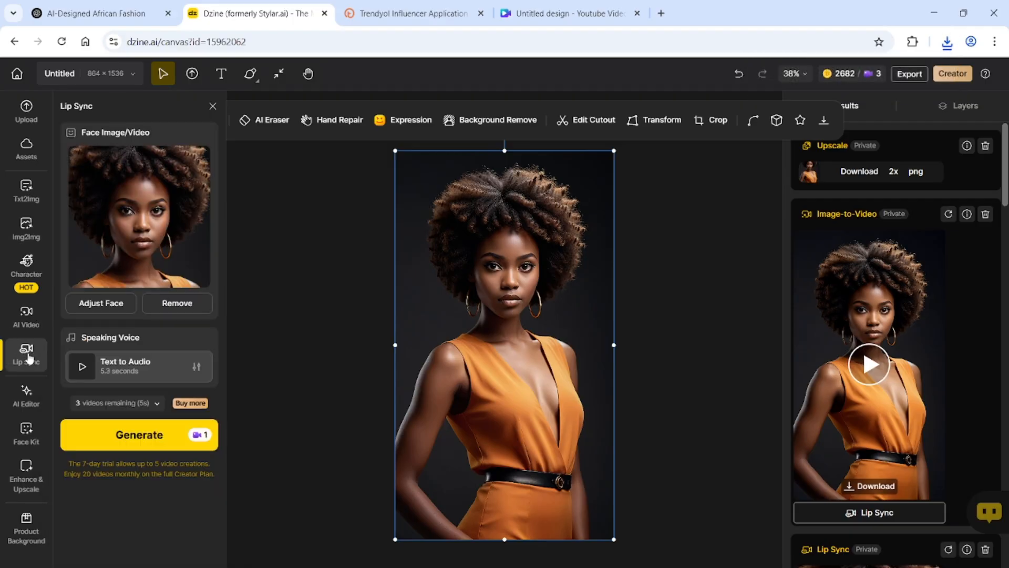
left_click(165, 302)
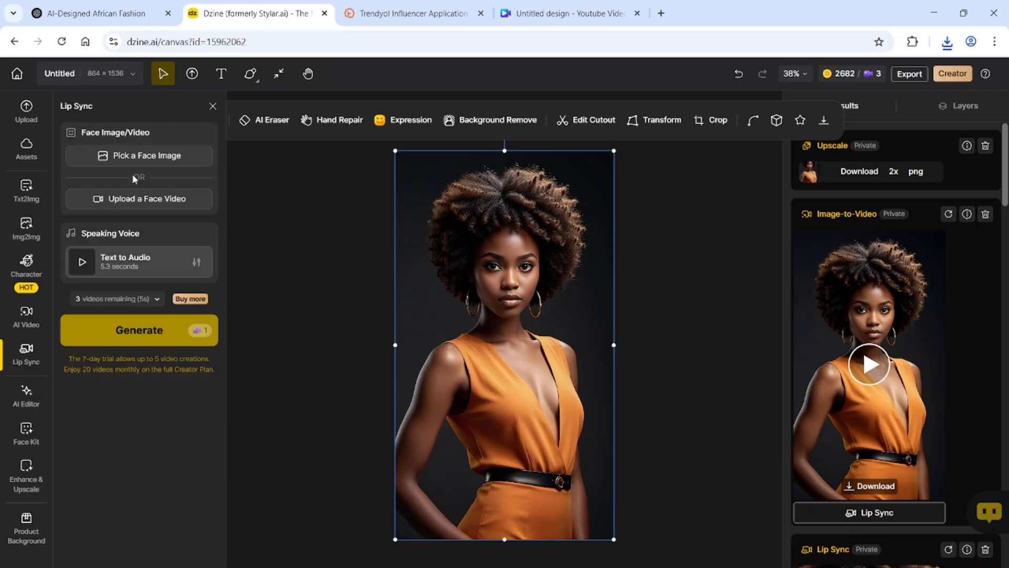
left_click(127, 203)
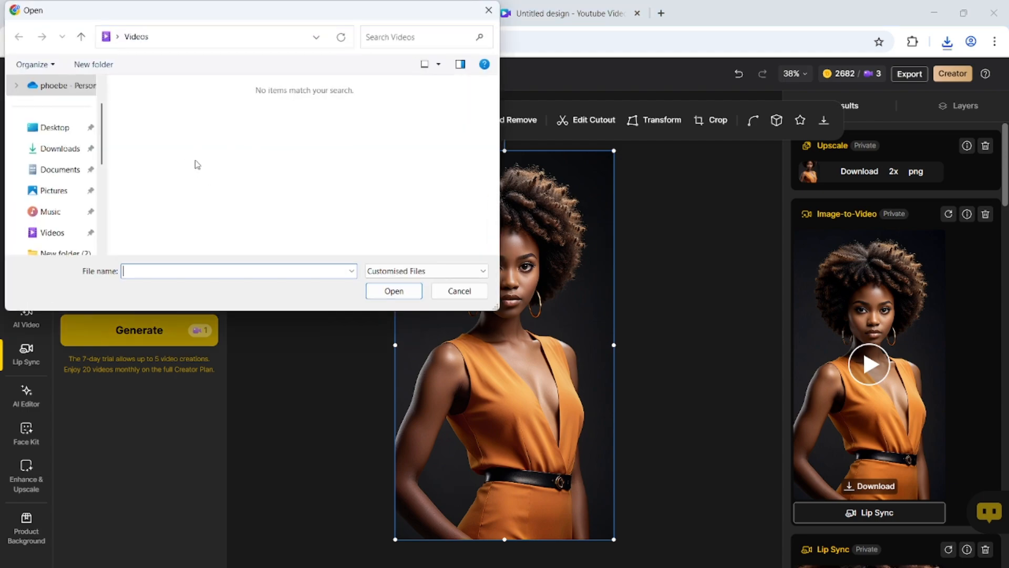
left_click(58, 149)
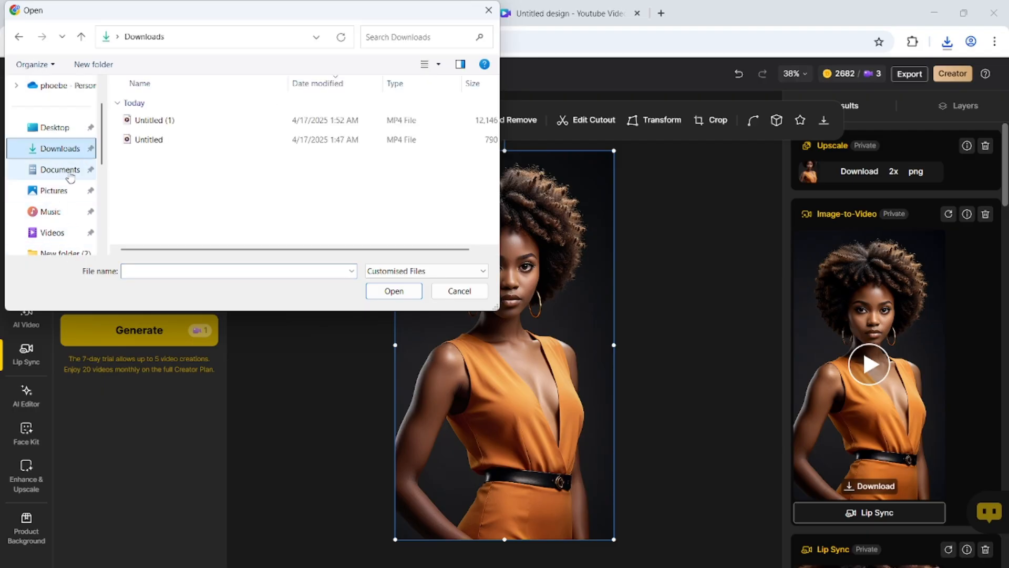
left_click(62, 234)
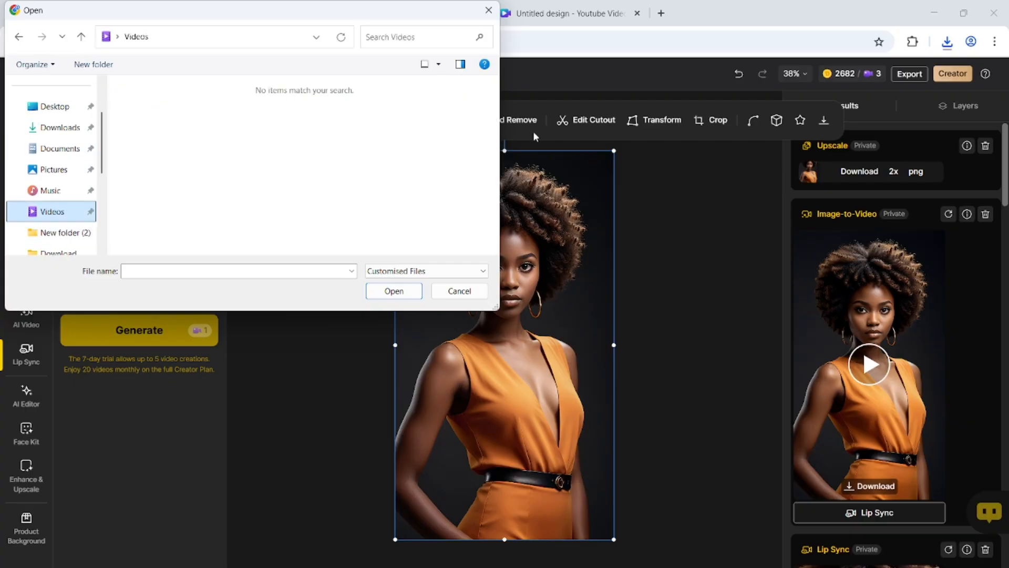
left_click(460, 291)
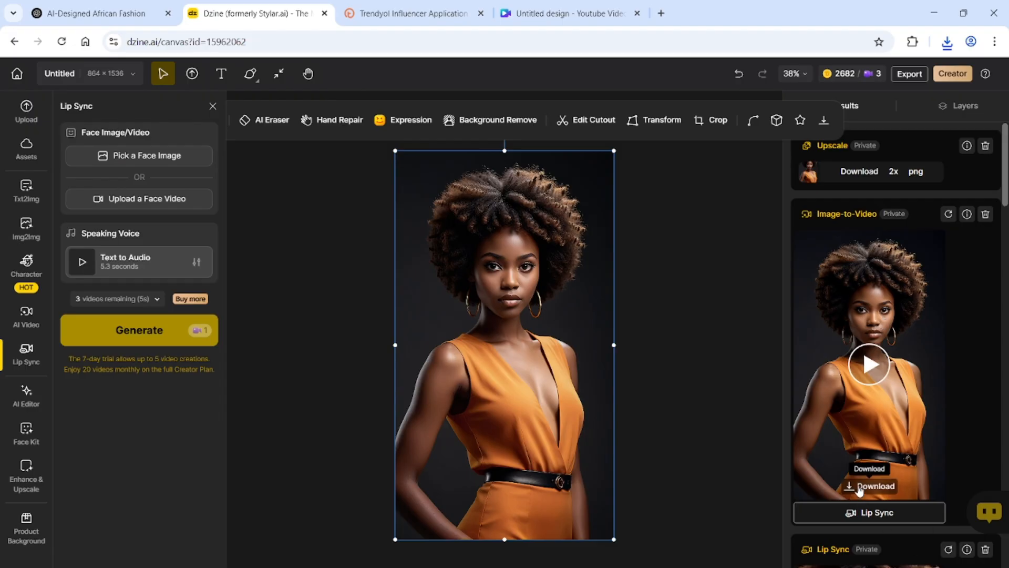
left_click(860, 486)
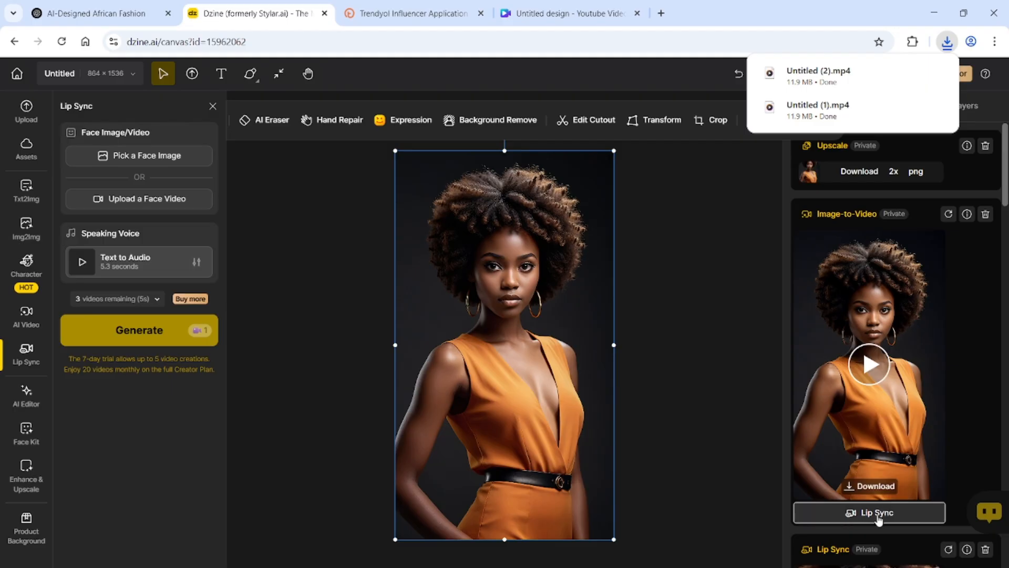
left_click(869, 362)
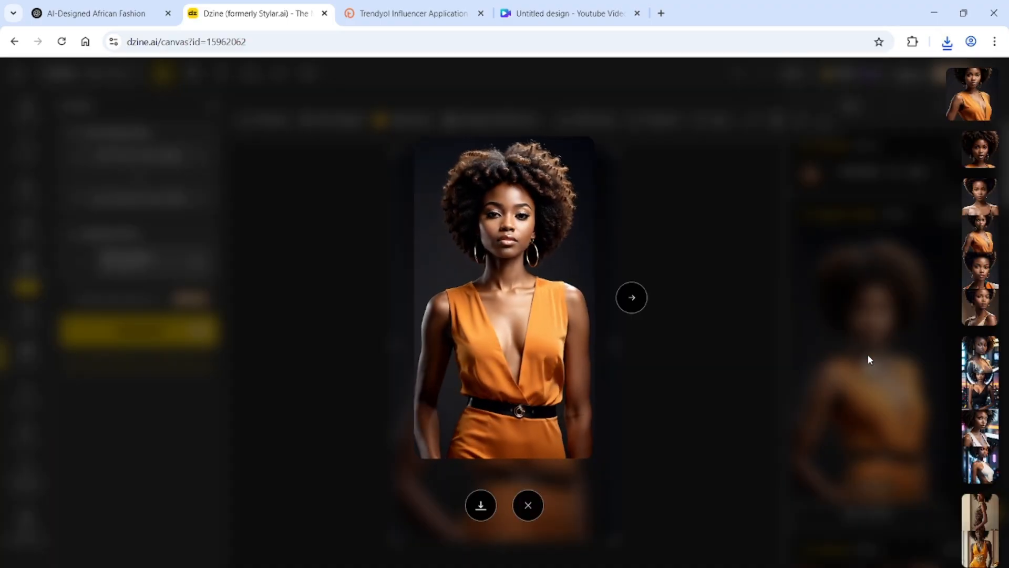
Close the preview and send the Image-to-Video clip to Lip Sync as the face video
left_click(528, 506)
left_click(855, 520)
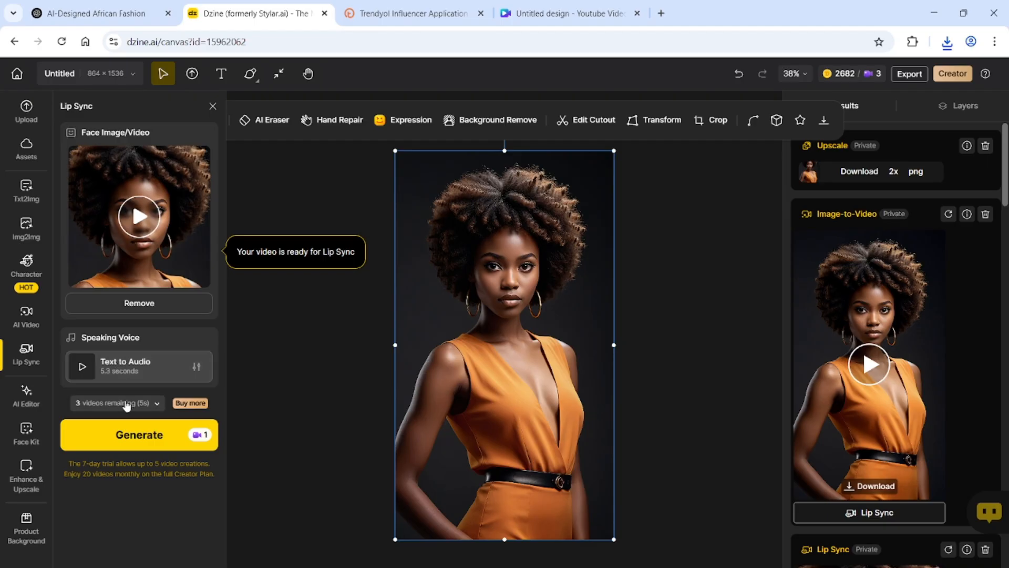
In the Speaking Voice script, replace the character's name with 'Kabeauty'
left_click(131, 370)
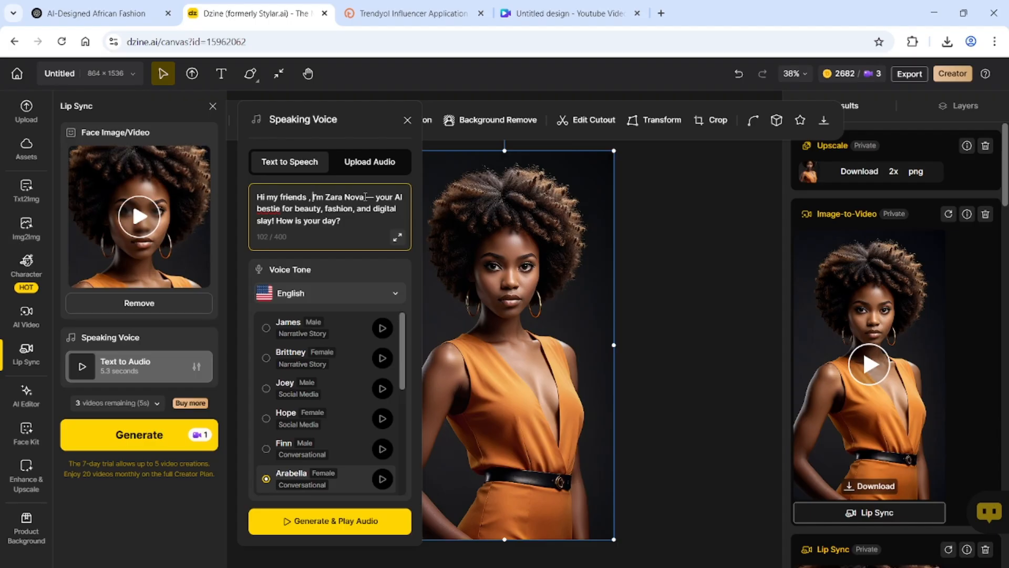
left_click_drag(365, 197, 322, 198)
key("BackSpace")
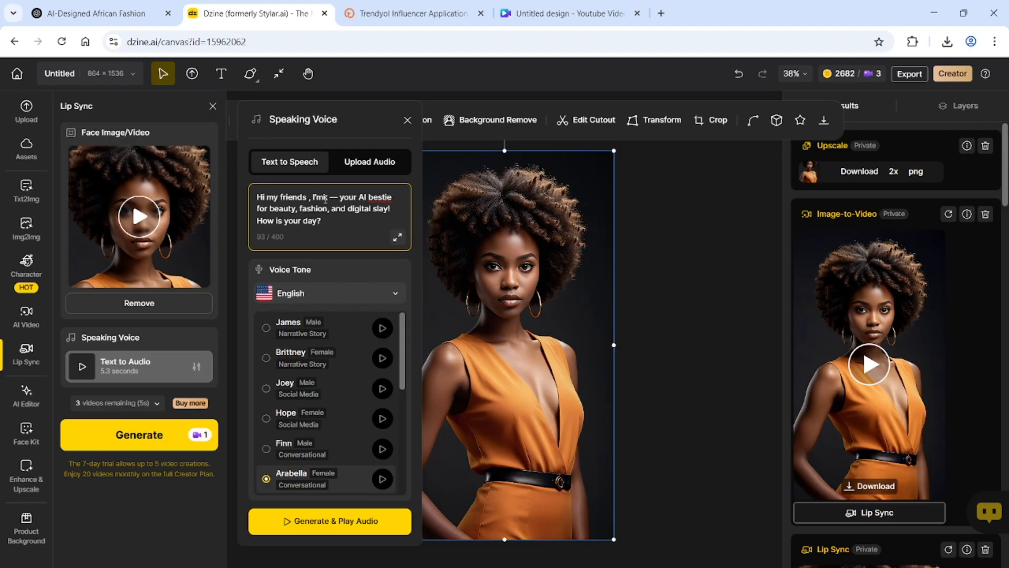
key("BackSpace")
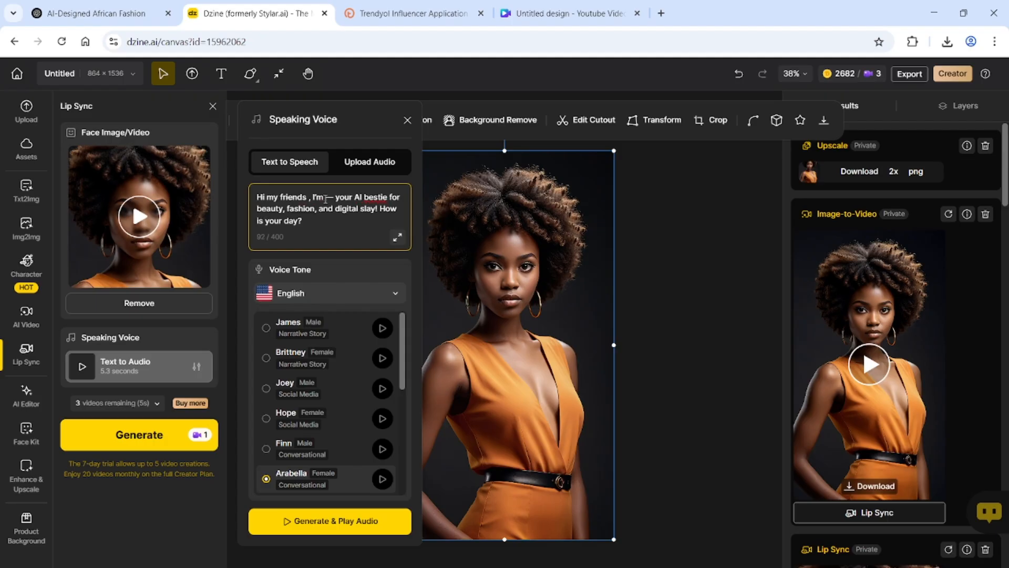
type("K ")
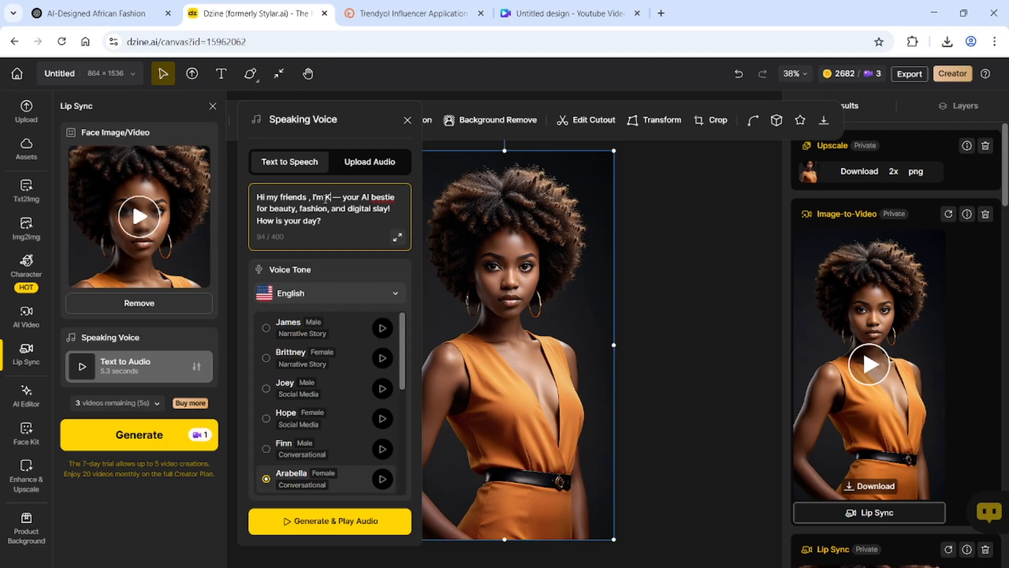
type("ab")
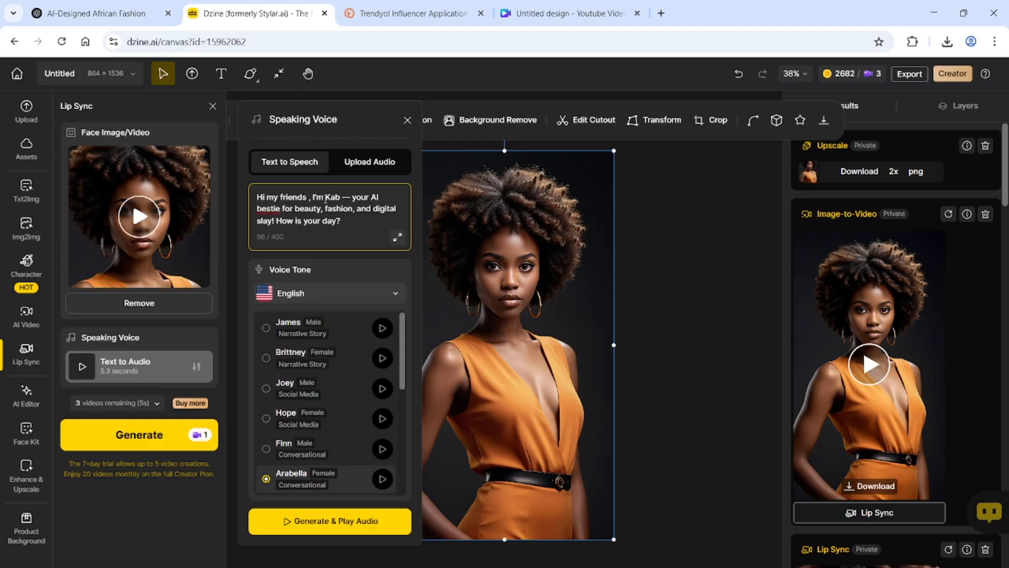
type("eauty")
After sampling Juniper, choose the Dakota H voice and generate the 5.6-second speech audio
left_click_drag(404, 363, 411, 465)
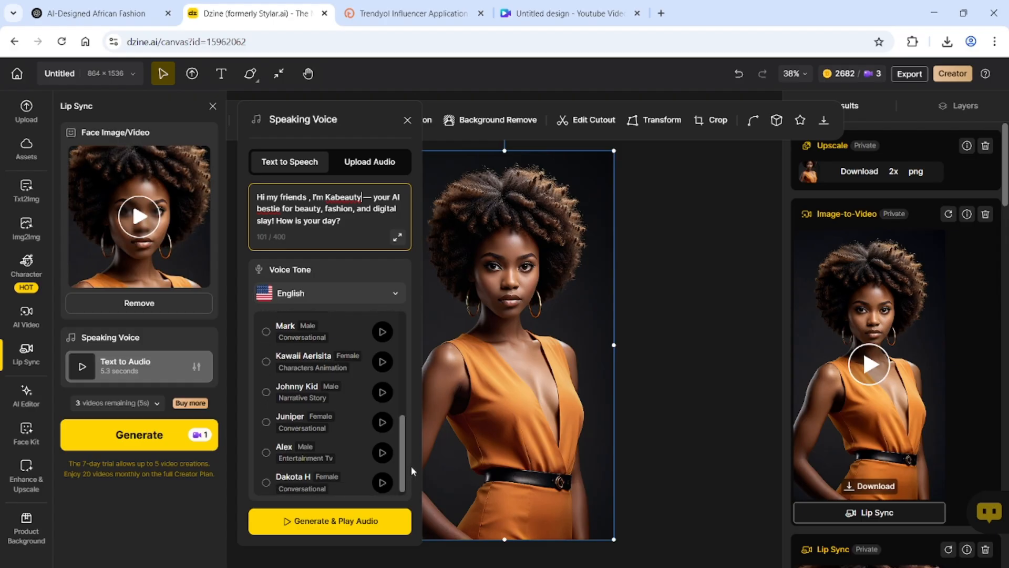
left_click(384, 423)
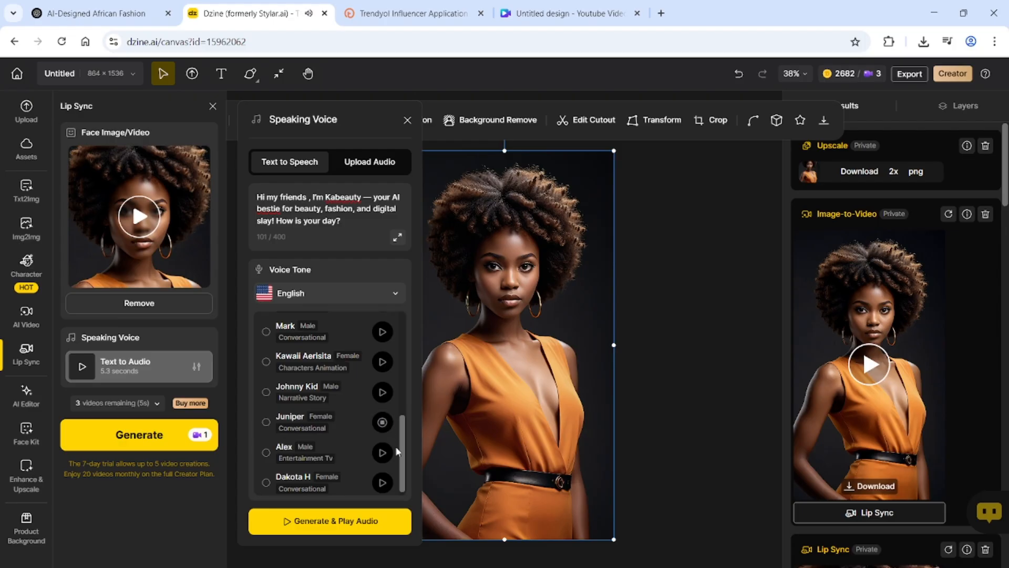
left_click_drag(405, 455, 405, 471)
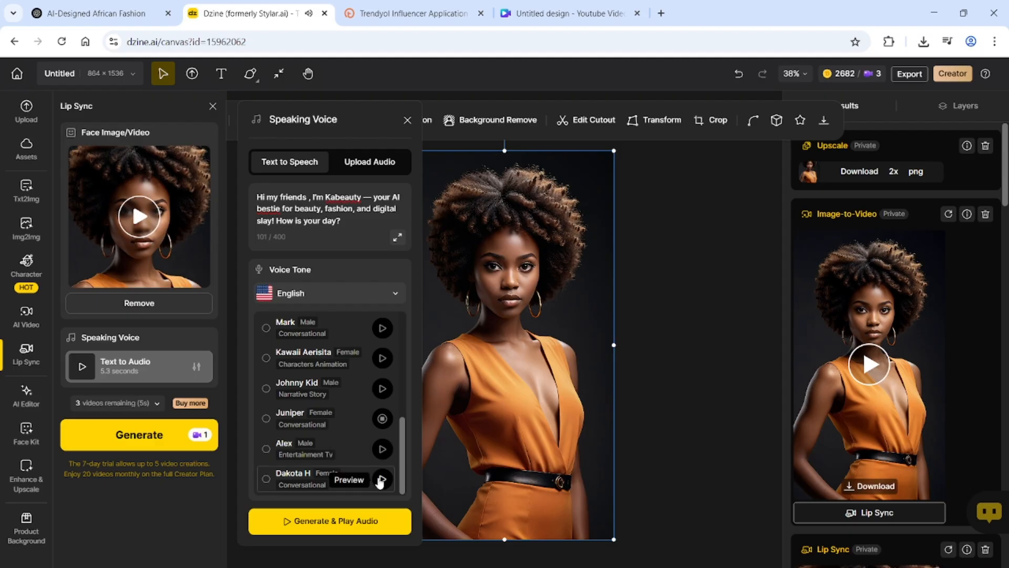
left_click(382, 479)
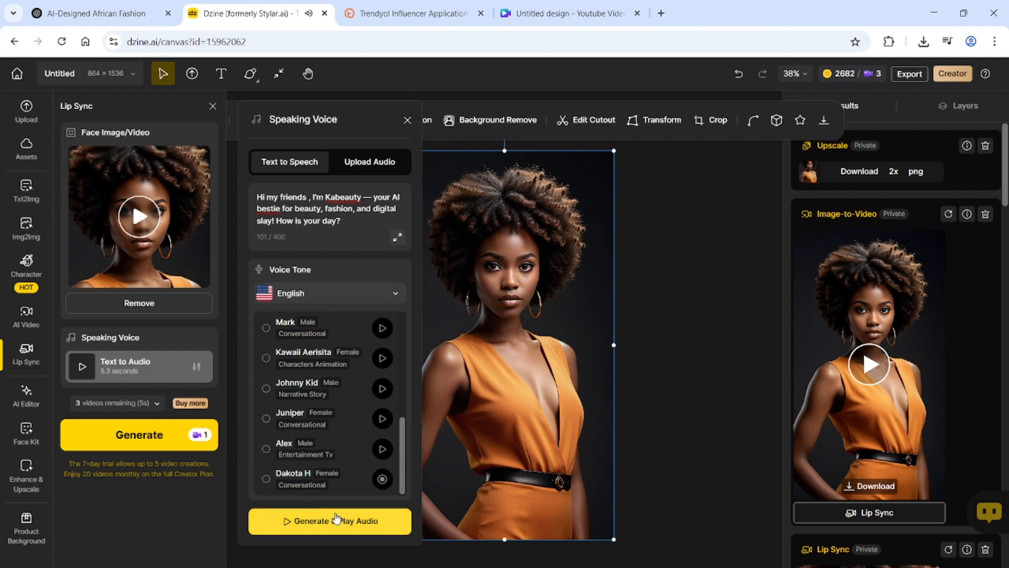
left_click(301, 483)
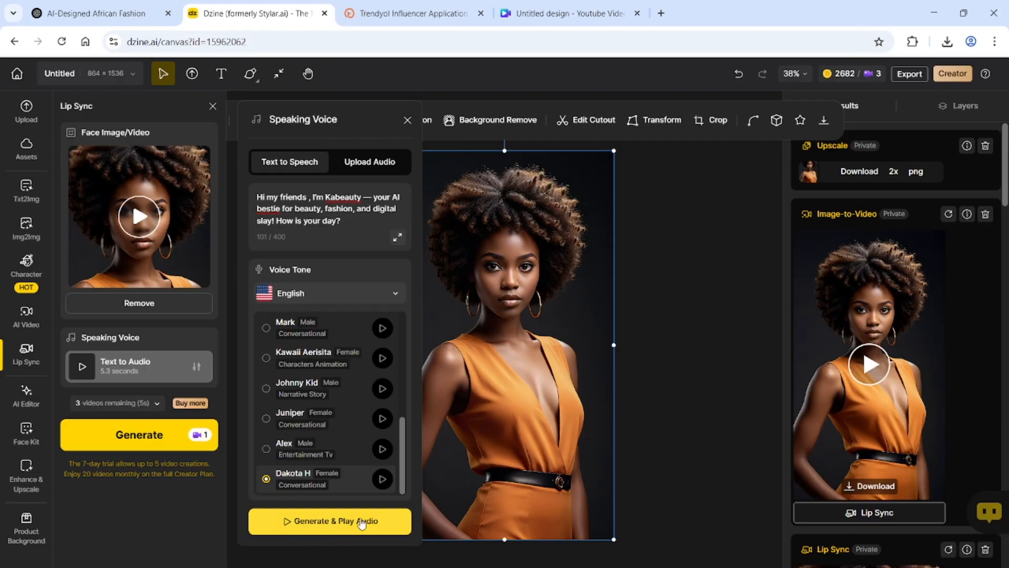
left_click(339, 523)
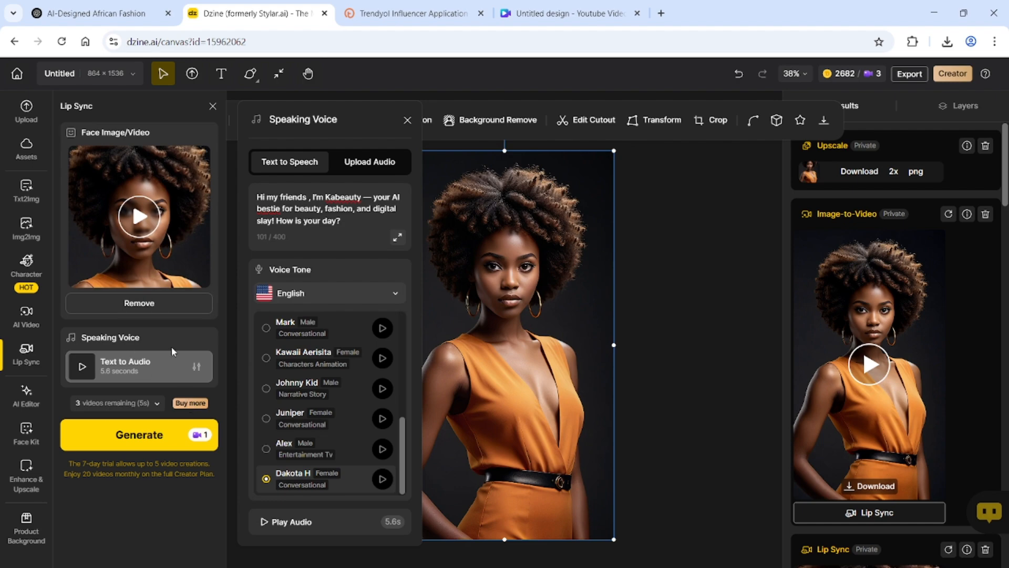
Start generating the lip-synced video with Text to Speech, then view the buy-more-generations options
left_click(382, 163)
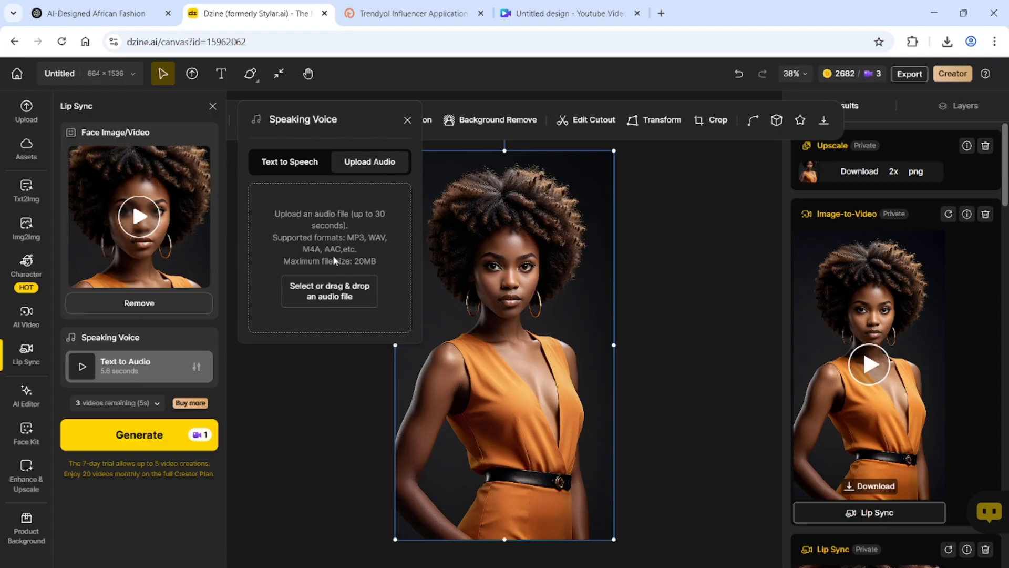
left_click(292, 164)
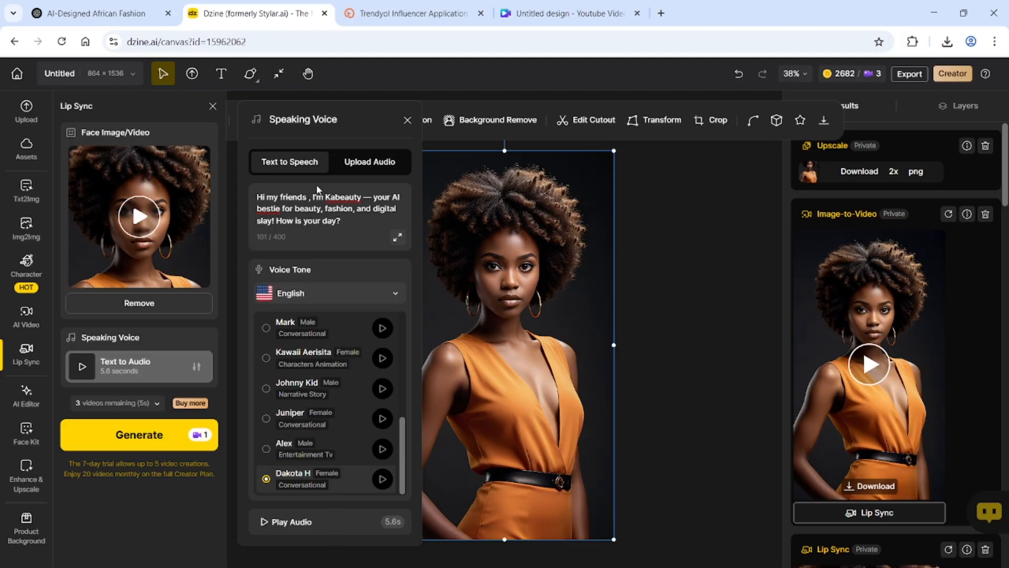
left_click(133, 438)
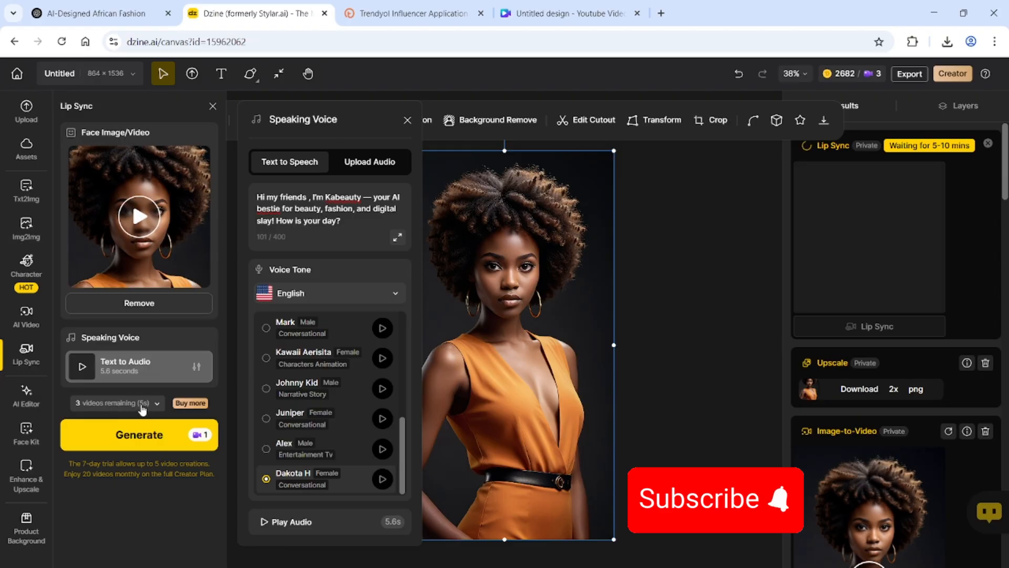
left_click(201, 410)
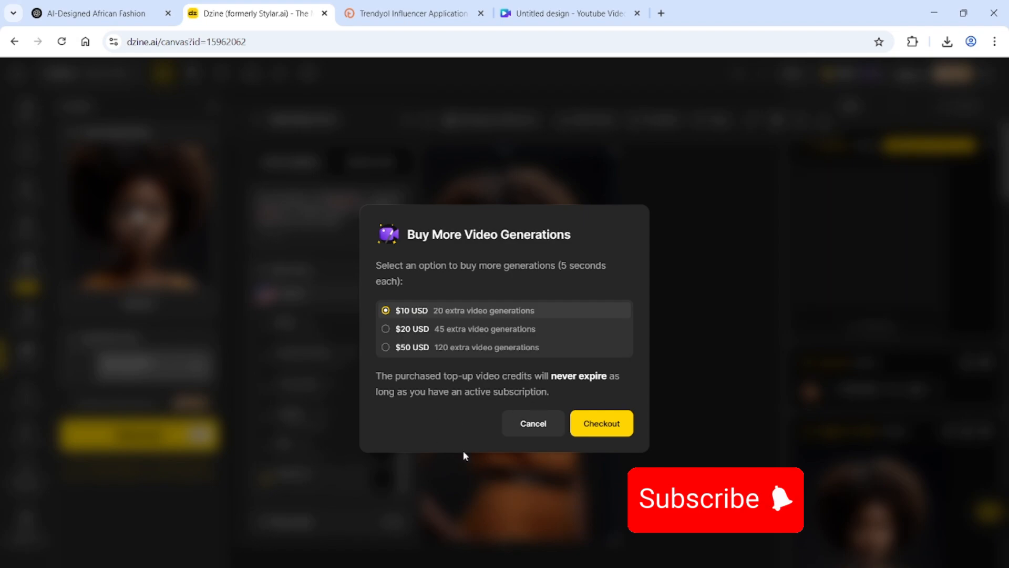
Cancel the purchase dialog and play the finished 5-second talking video
left_click(532, 426)
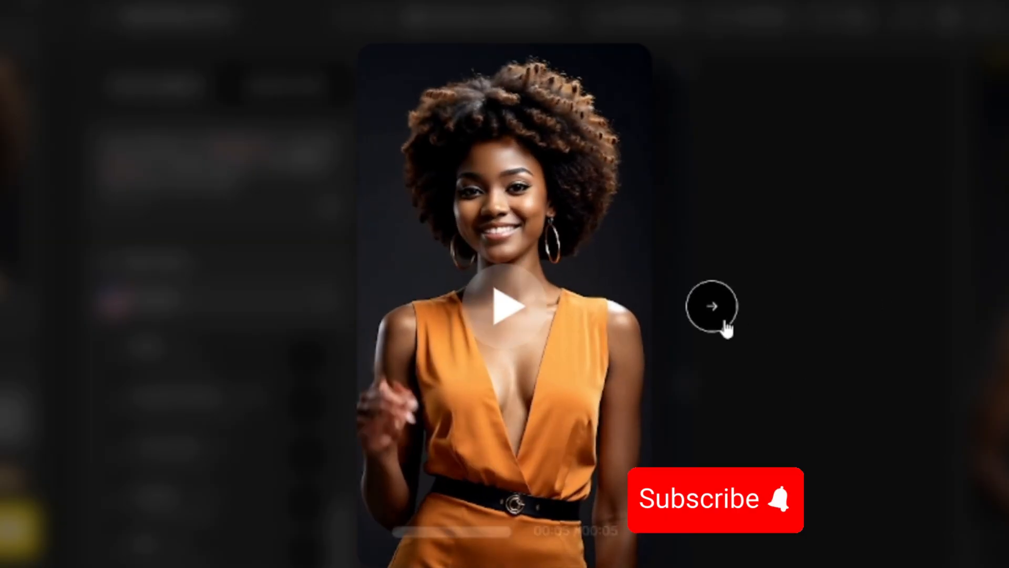
left_click(505, 309)
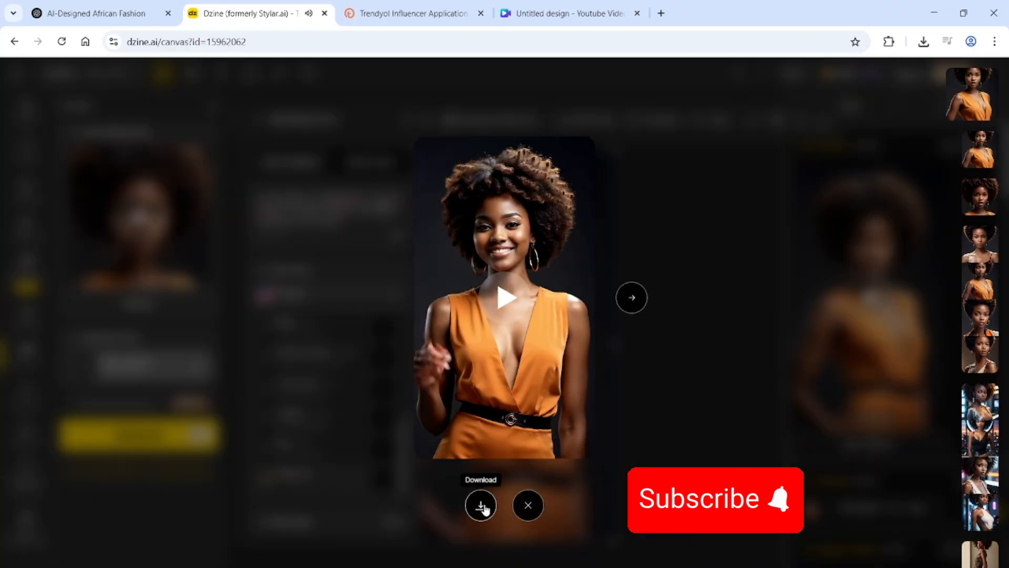
left_click(480, 504)
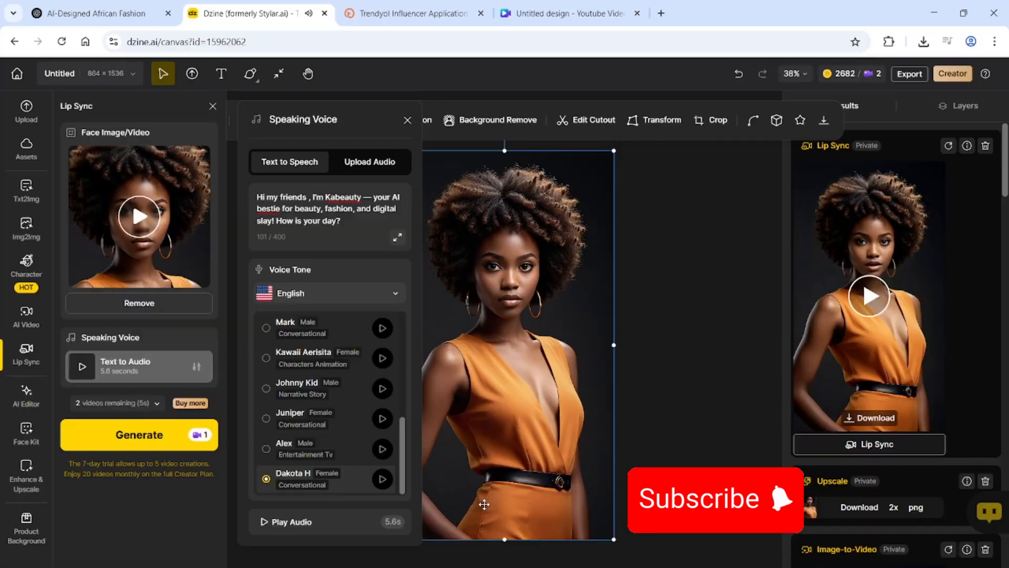